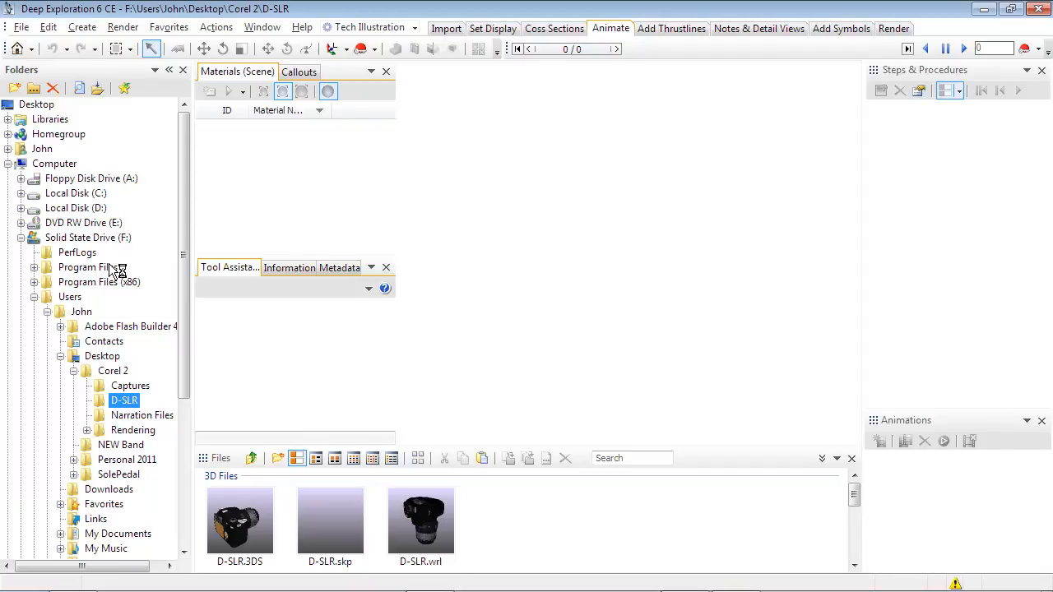
# Step: Import D-SLR.3DS with the default import settings and save it as D-SLR.rh in Right Hemisphere Binary format, reloading the saved file
pyautogui.doubleClick(243, 518)
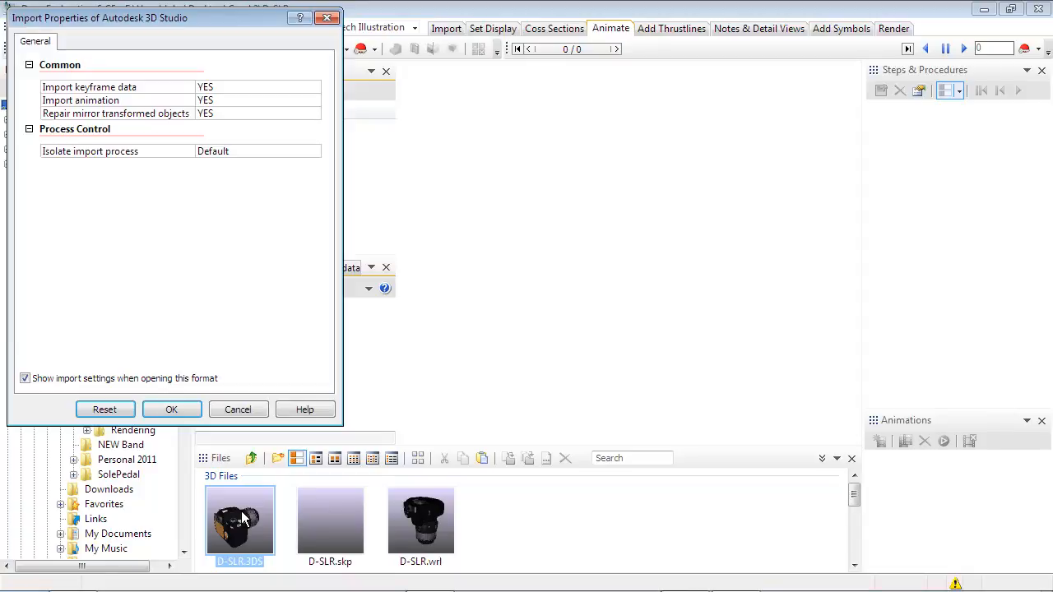
pyautogui.click(195, 413)
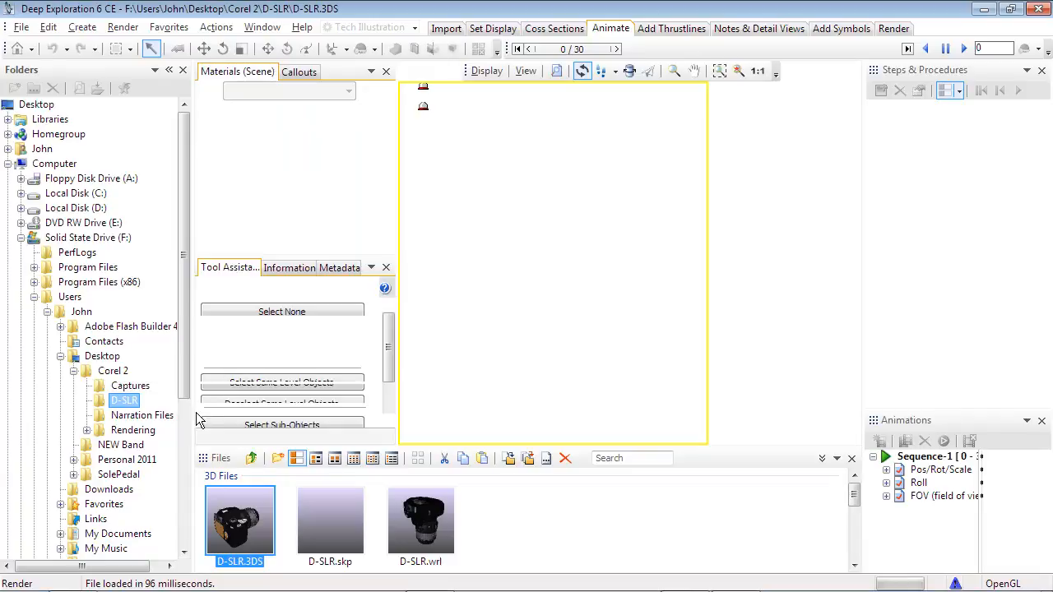
pyautogui.click(19, 28)
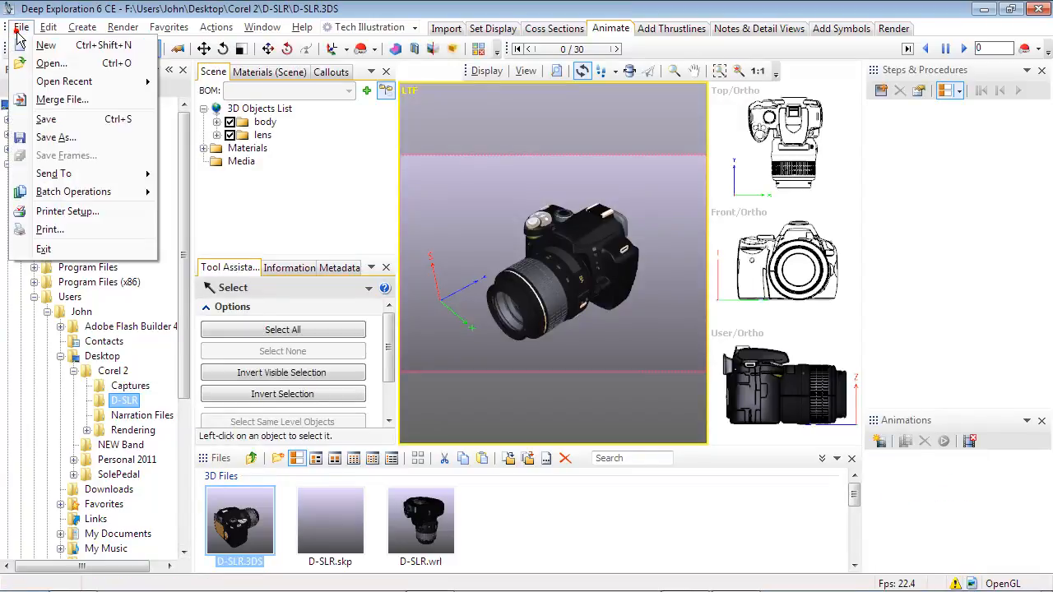
pyautogui.click(36, 137)
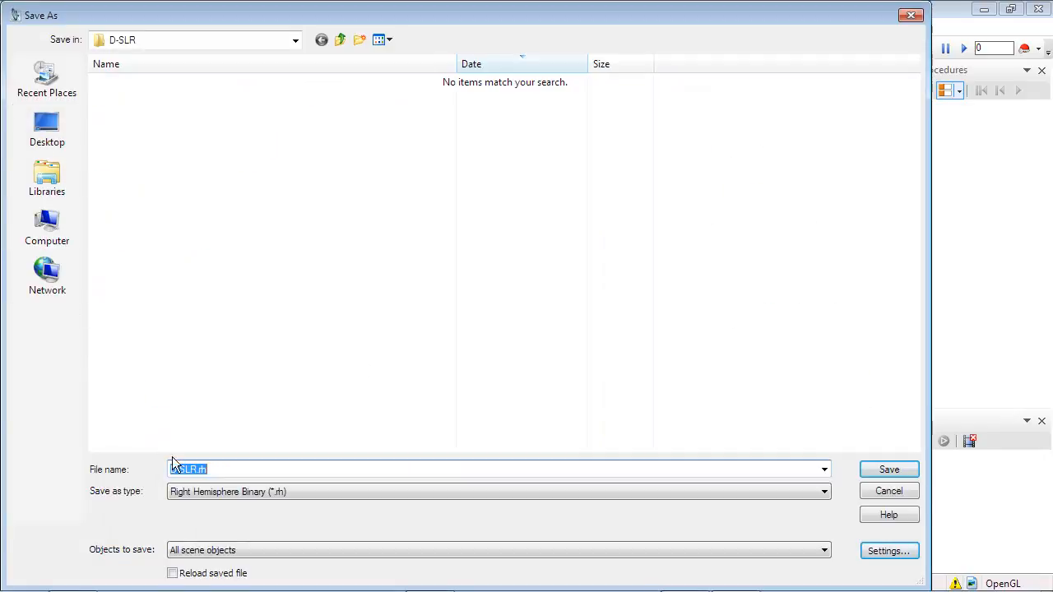
pyautogui.click(173, 573)
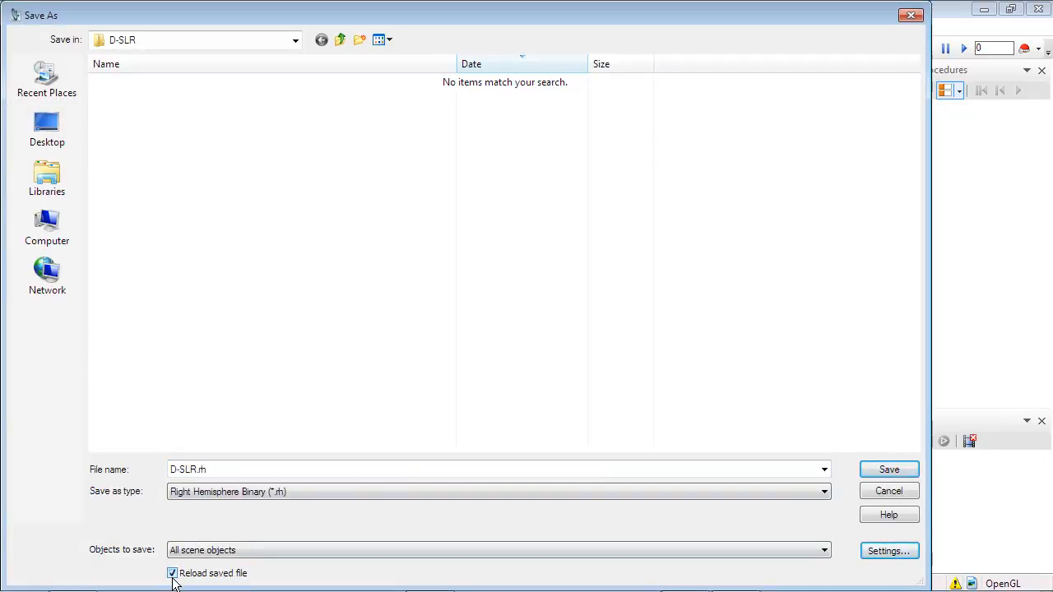
pyautogui.click(887, 470)
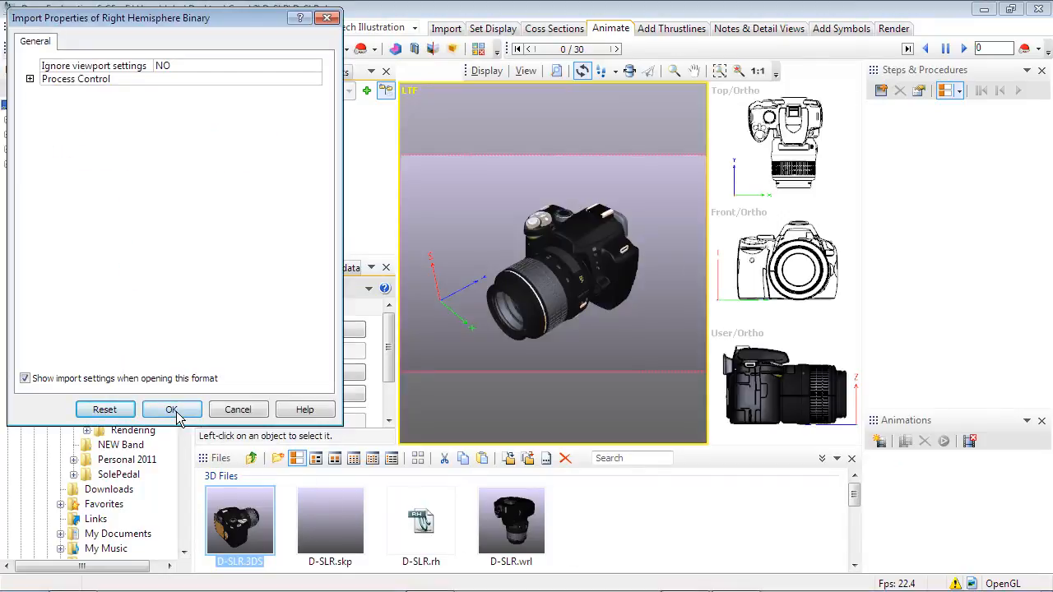
pyautogui.click(172, 411)
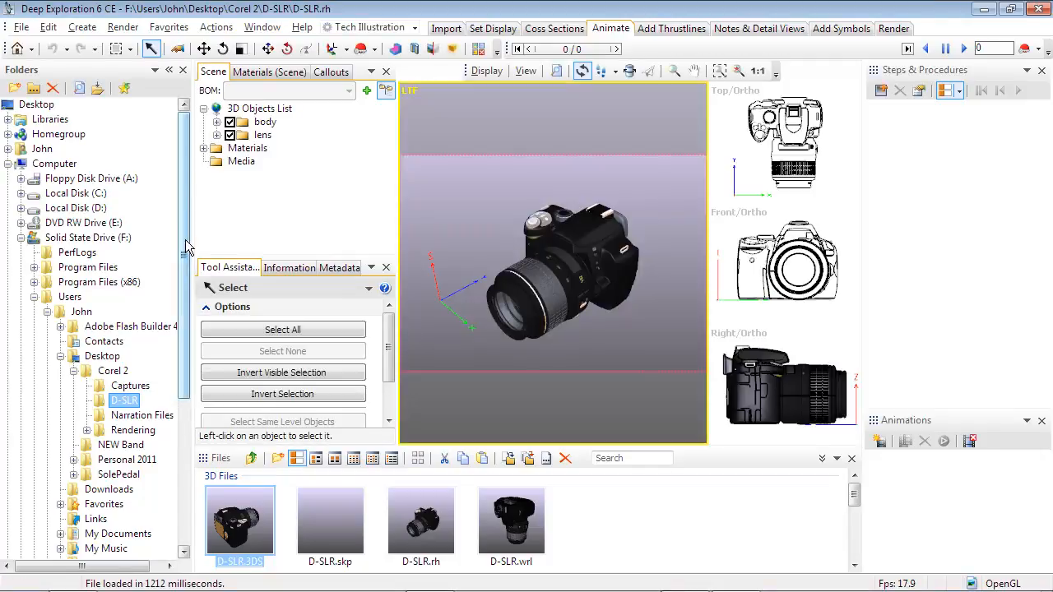
# Step: Collapse the folder tree and file browser, and frame the camera model in the main viewport using the 30 Isometric LTF view
pyautogui.click(169, 70)
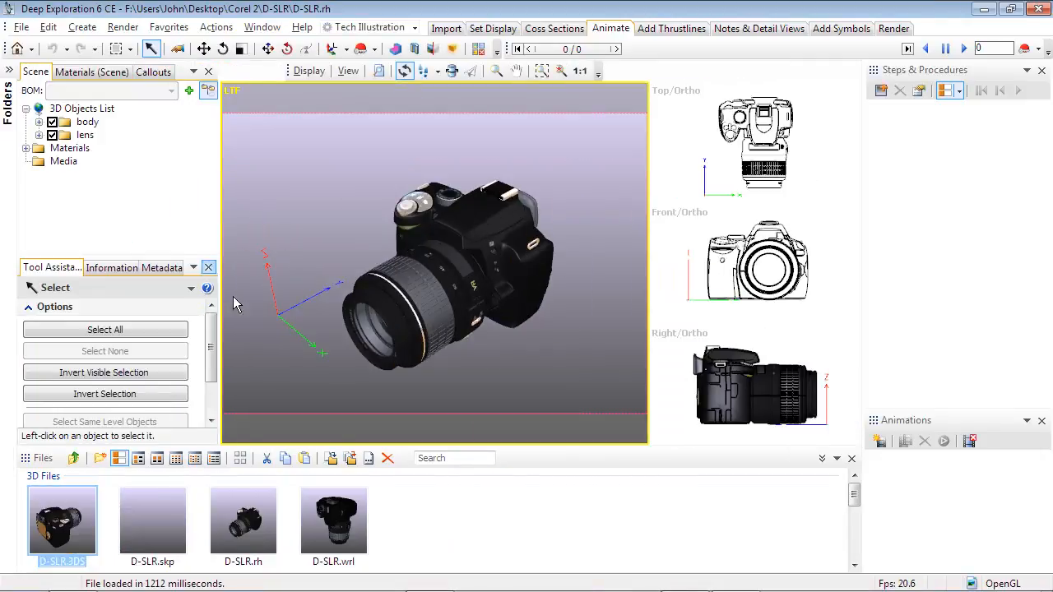
pyautogui.click(823, 459)
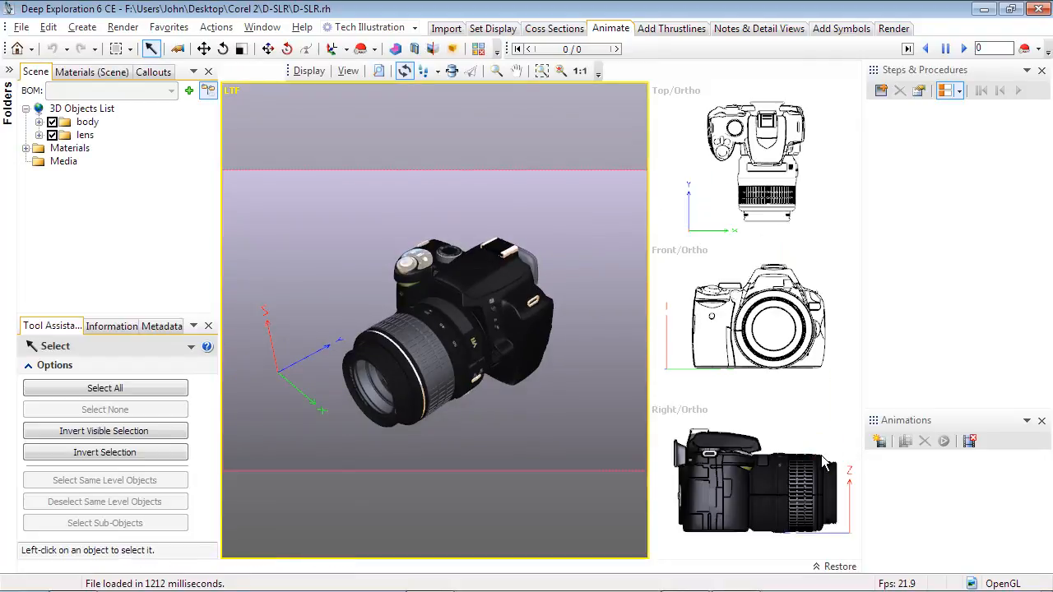
pyautogui.click(235, 91)
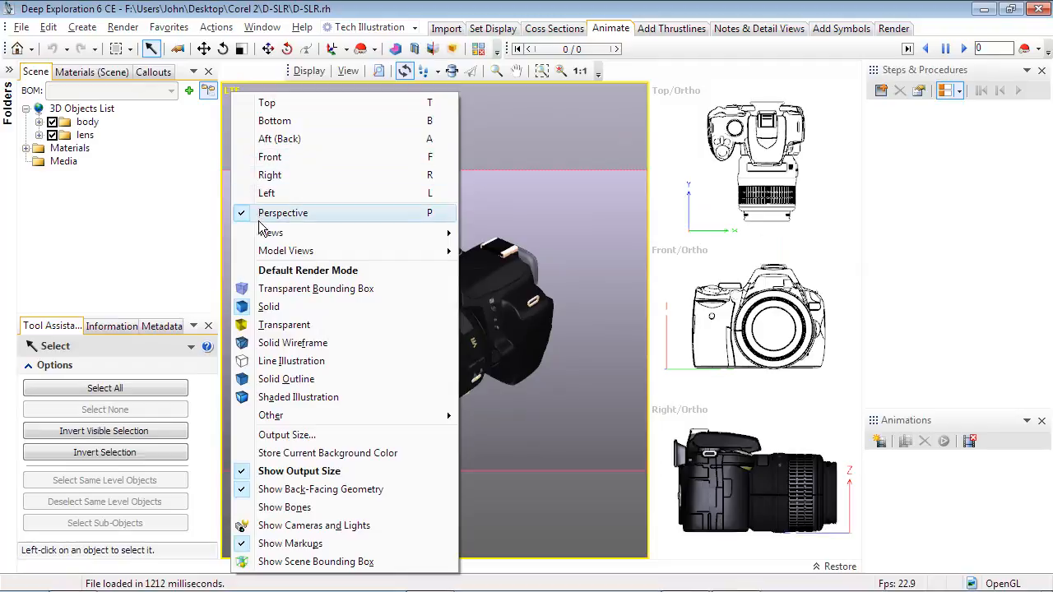
pyautogui.moveTo(267, 235)
pyautogui.moveTo(527, 236)
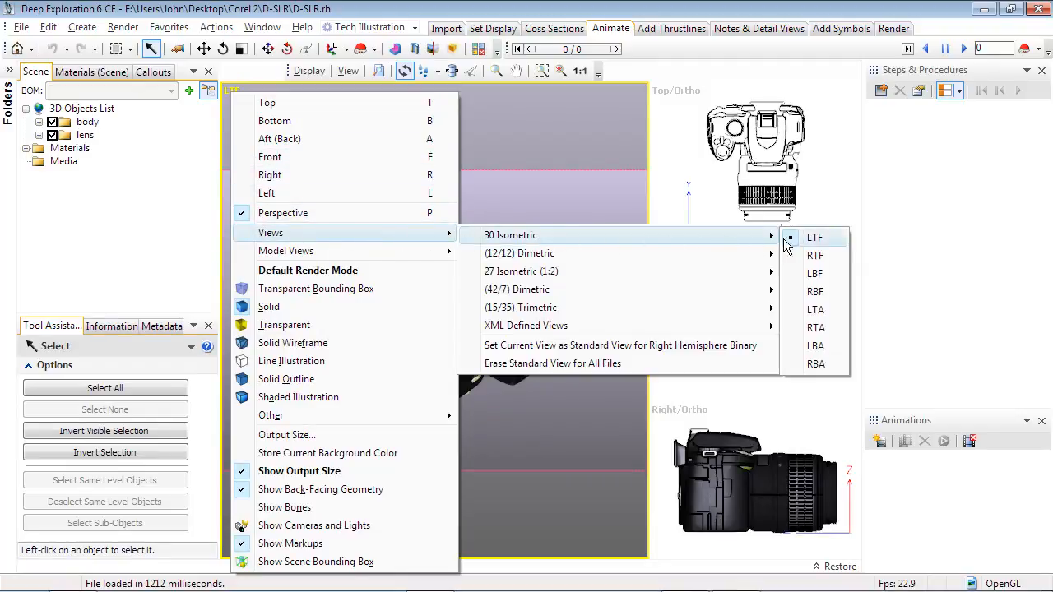
pyautogui.click(802, 238)
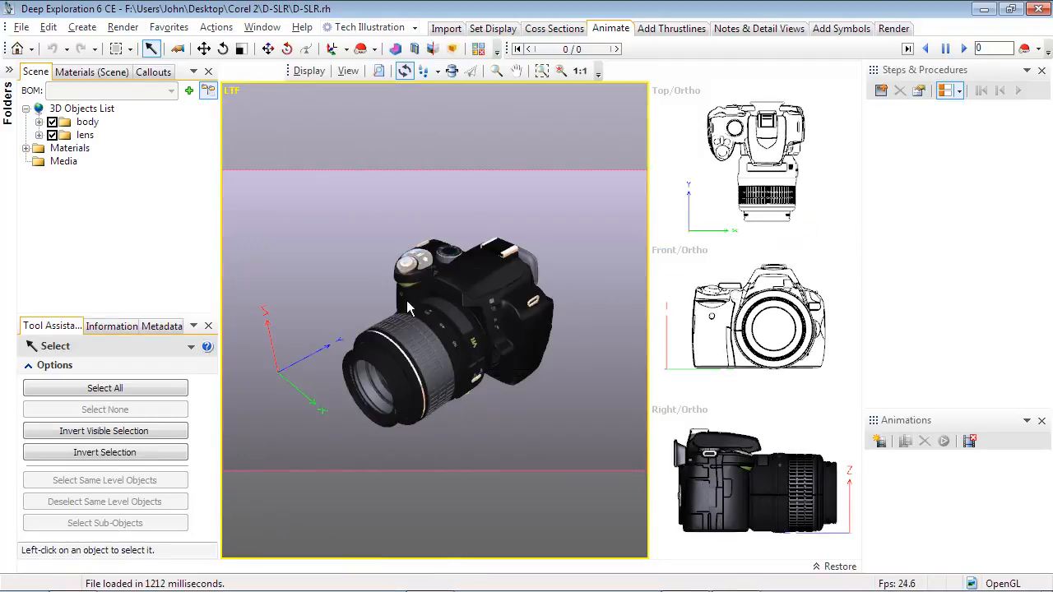
pyautogui.moveTo(341, 272); pyautogui.dragTo(383, 229, button='middle')
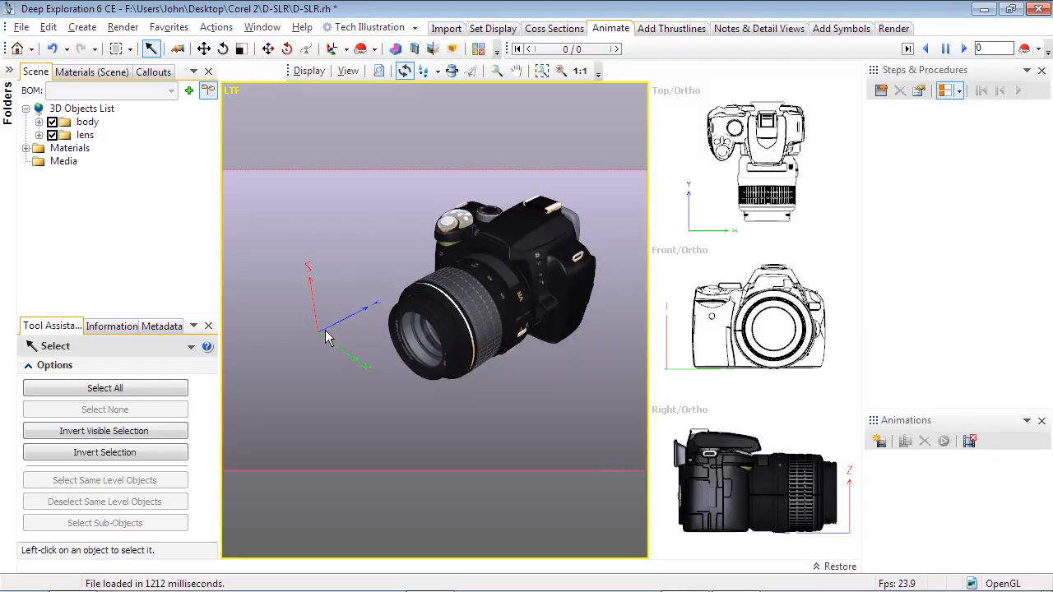
# Step: Create a new animation sequence and select the whole lens group
pyautogui.click(615, 30)
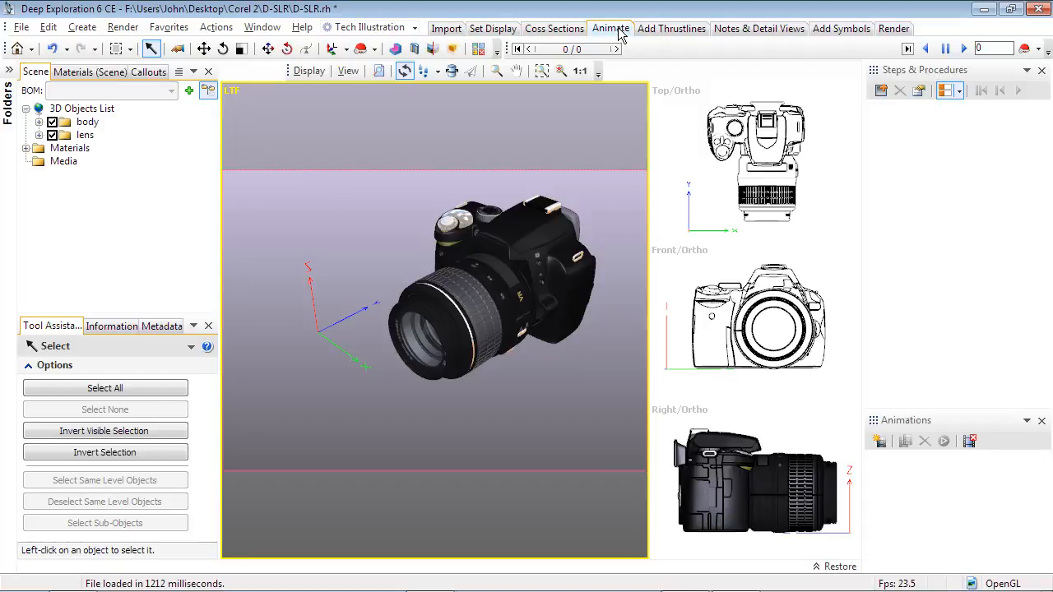
pyautogui.click(879, 442)
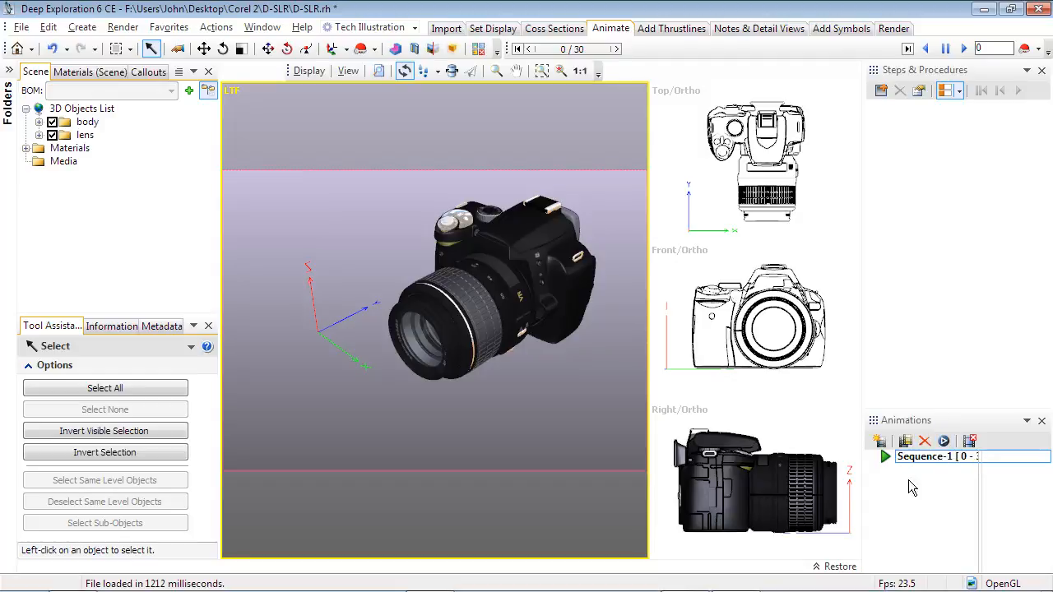
pyautogui.click(497, 316)
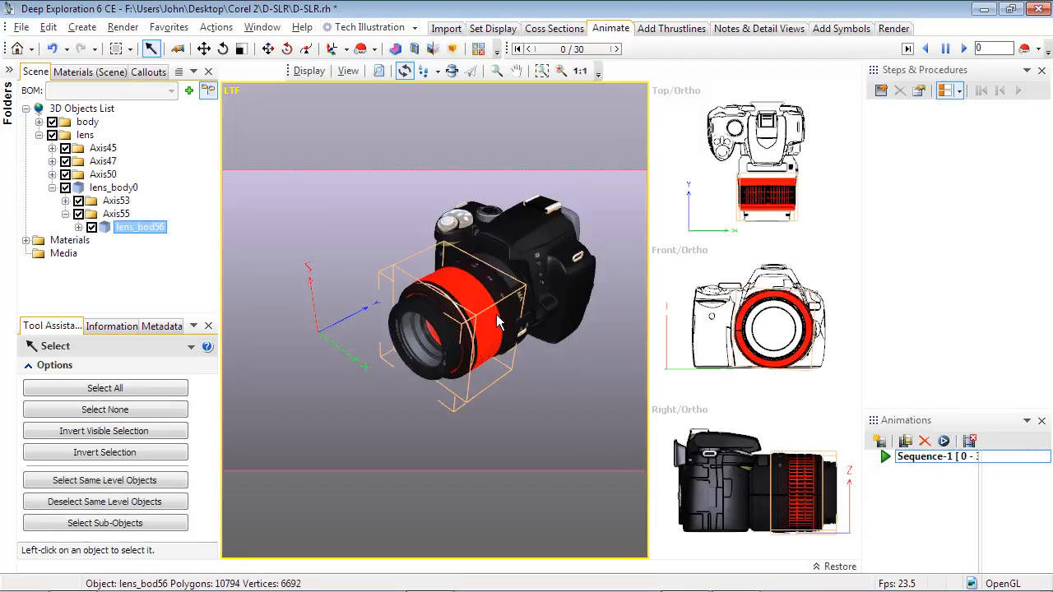
pyautogui.click(85, 136)
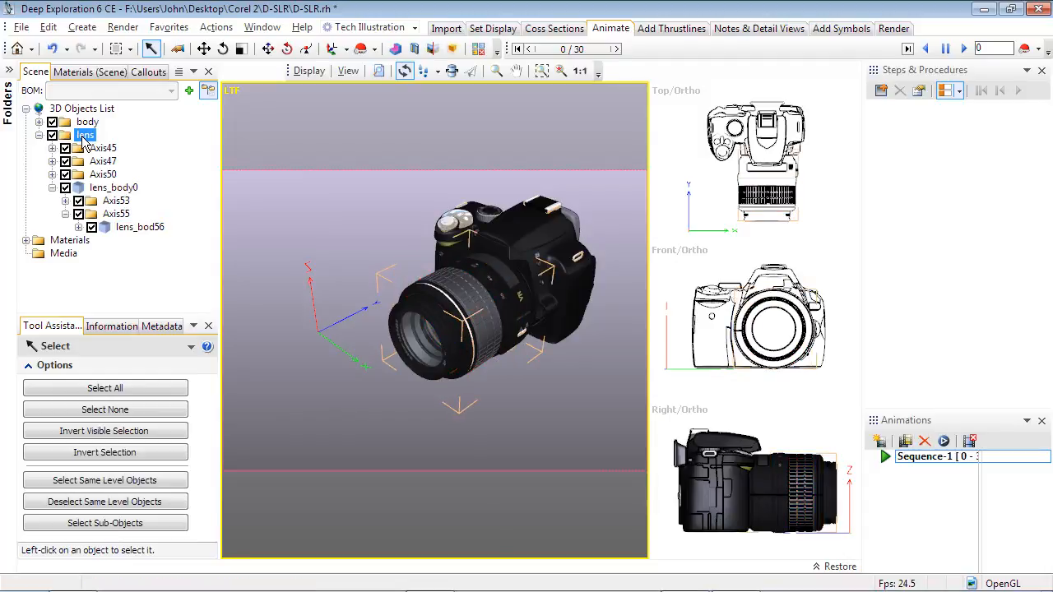
# Step: Activate object rotation for the lens group, move its pivot point to the object center, and use the Local coordinate system
pyautogui.click(225, 50)
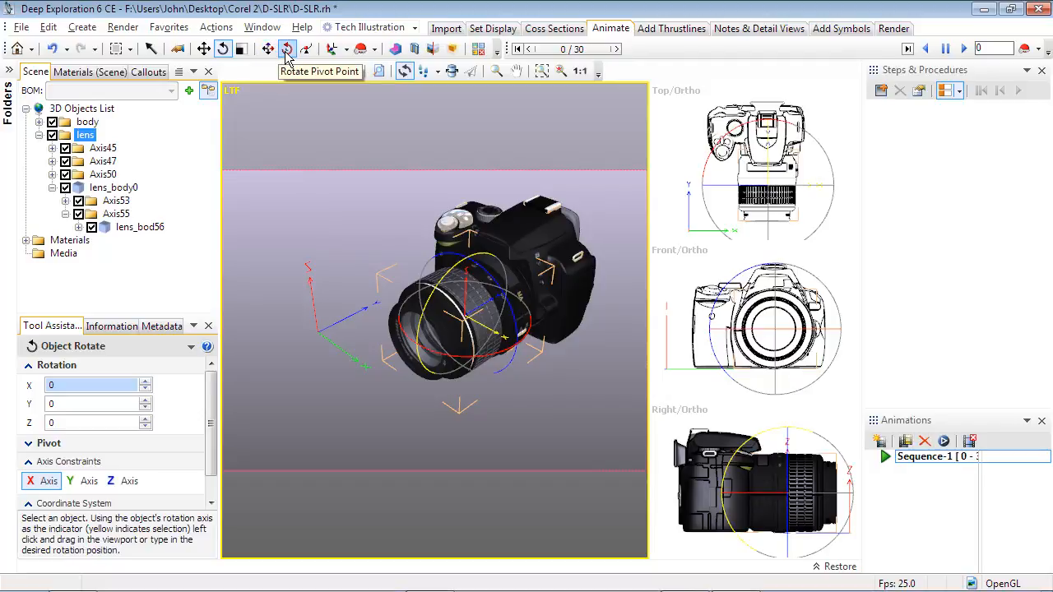
pyautogui.click(451, 291)
pyautogui.rightClick(451, 290)
pyautogui.moveTo(498, 187)
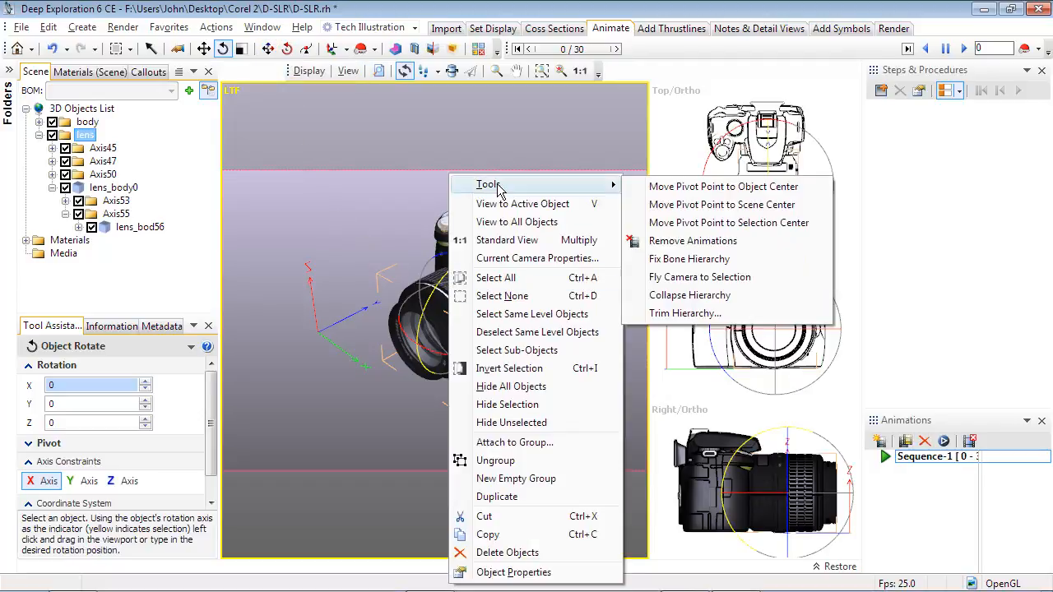
pyautogui.click(650, 188)
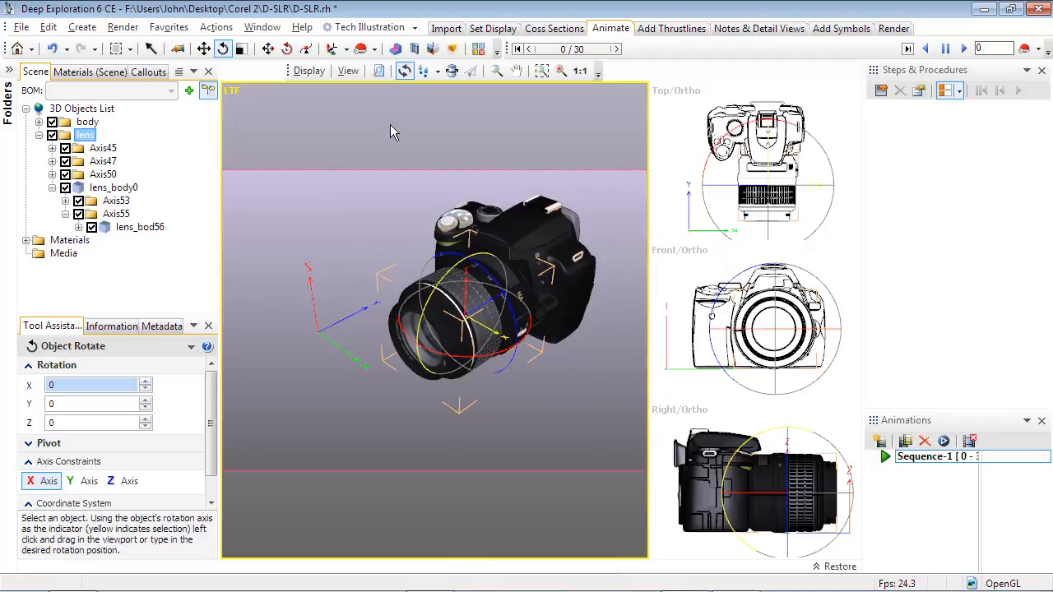
pyautogui.click(346, 50)
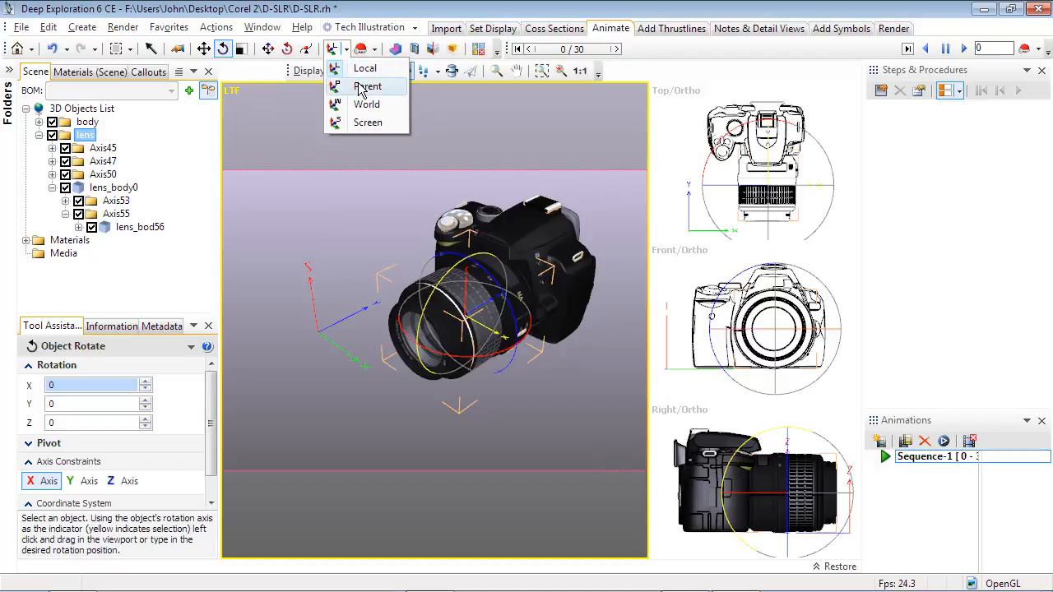
pyautogui.click(355, 70)
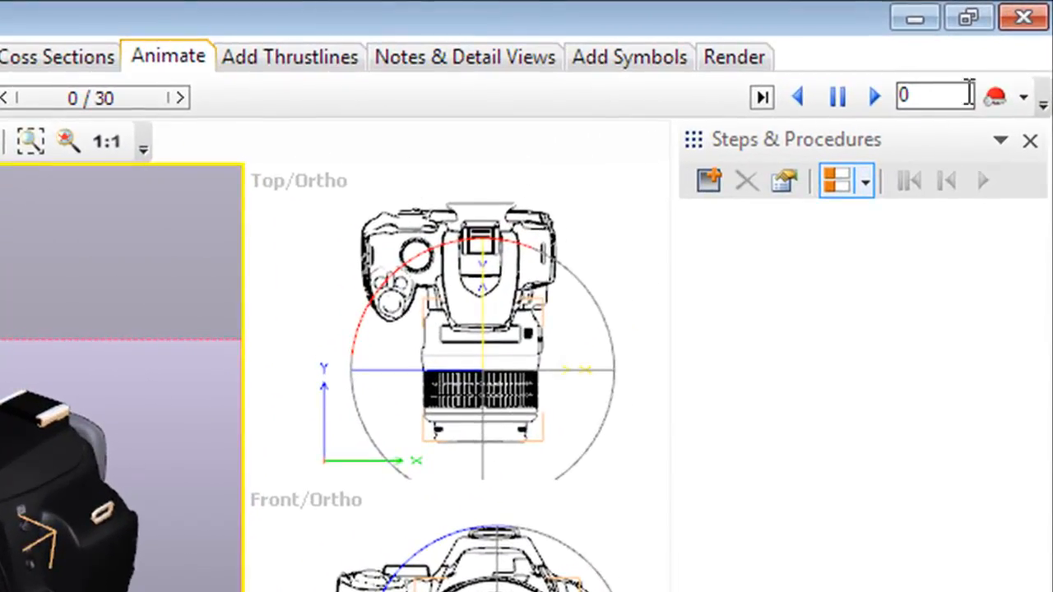
# Step: Start recording keyframes and, at frame 15, rotate the lens group about -58 degrees around its Y axis
pyautogui.click(997, 97)
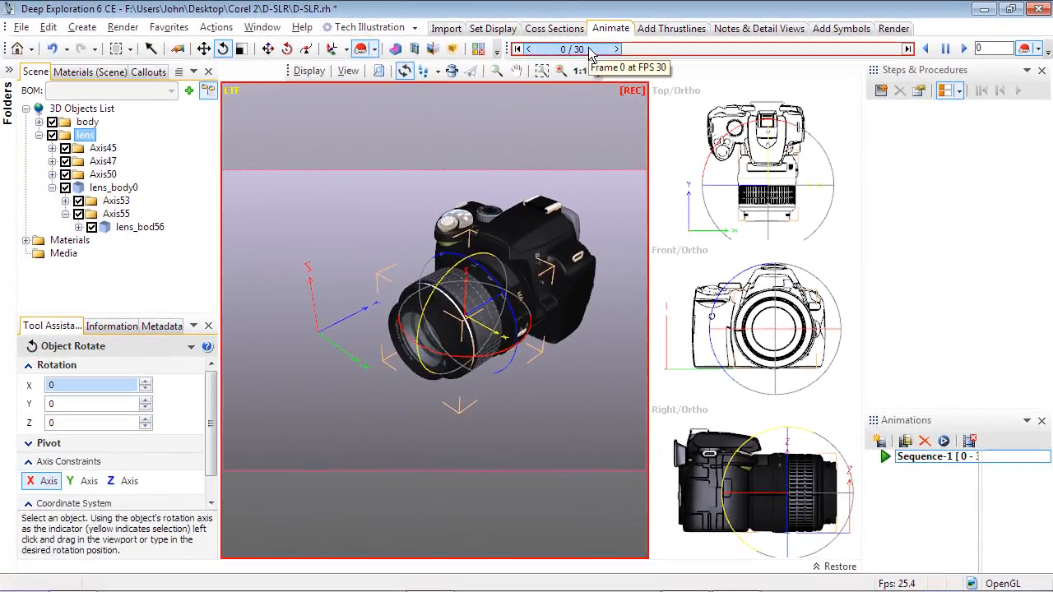
pyautogui.click(628, 51)
pyautogui.moveTo(628, 51); pyautogui.dragTo(756, 52)
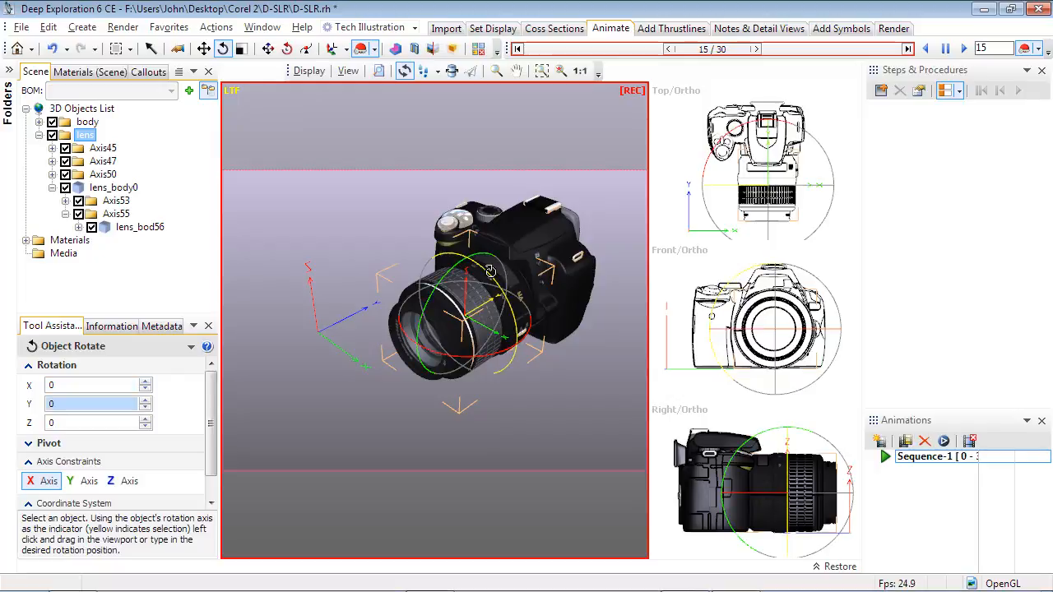
pyautogui.moveTo(489, 271); pyautogui.dragTo(483, 224)
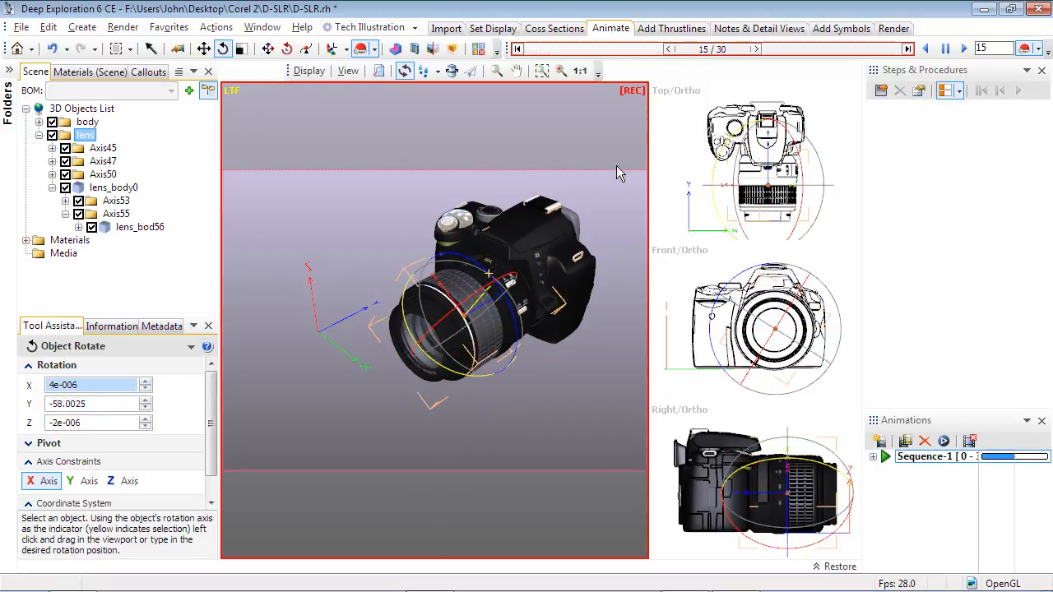
# Step: At the last frame, 30, move the lens straight out of the camera body to a Y position of about -56.4
pyautogui.click(907, 49)
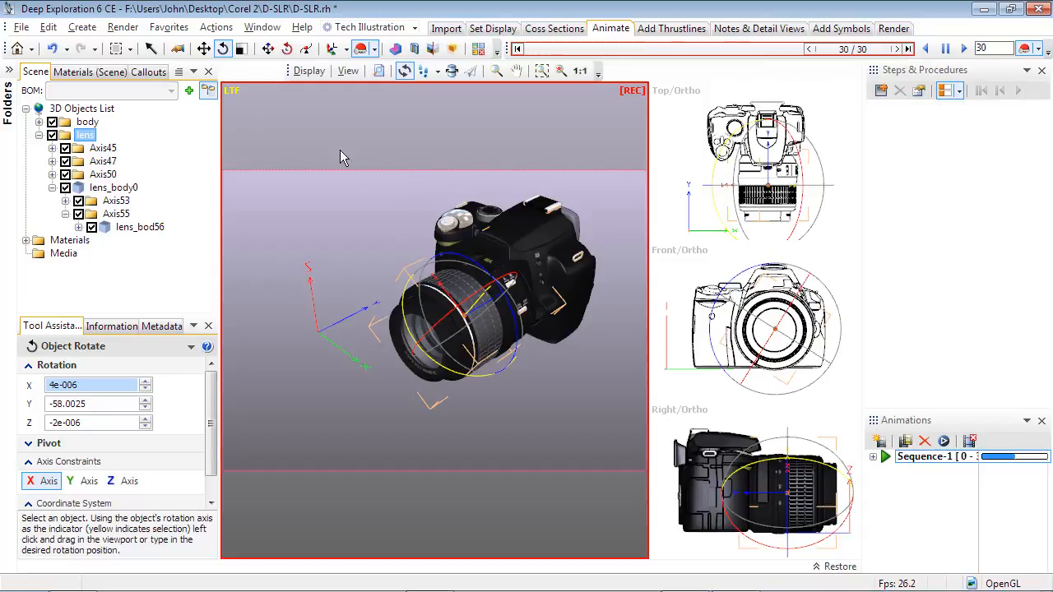
pyautogui.click(204, 49)
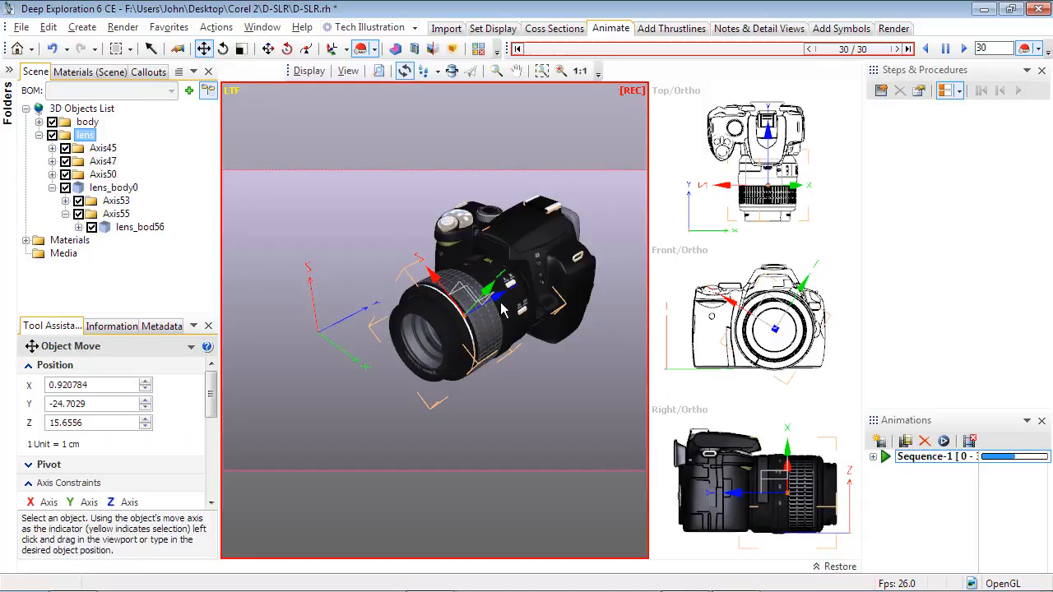
pyautogui.moveTo(500, 297); pyautogui.dragTo(428, 384)
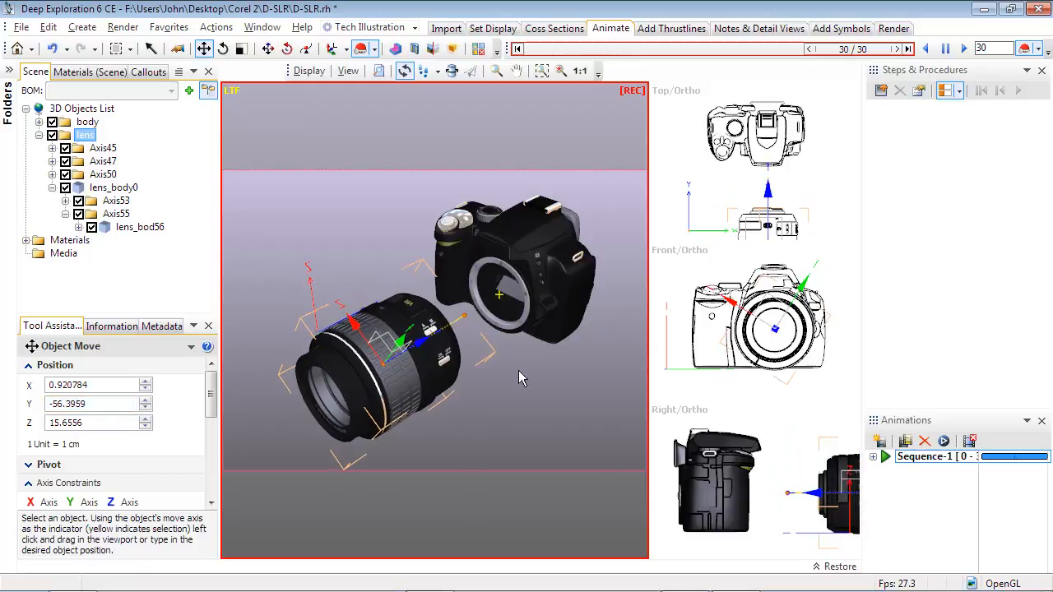
# Step: Stop recording keyframes, deselect the lens, and scrub the animation back to frame 0
pyautogui.click(1025, 50)
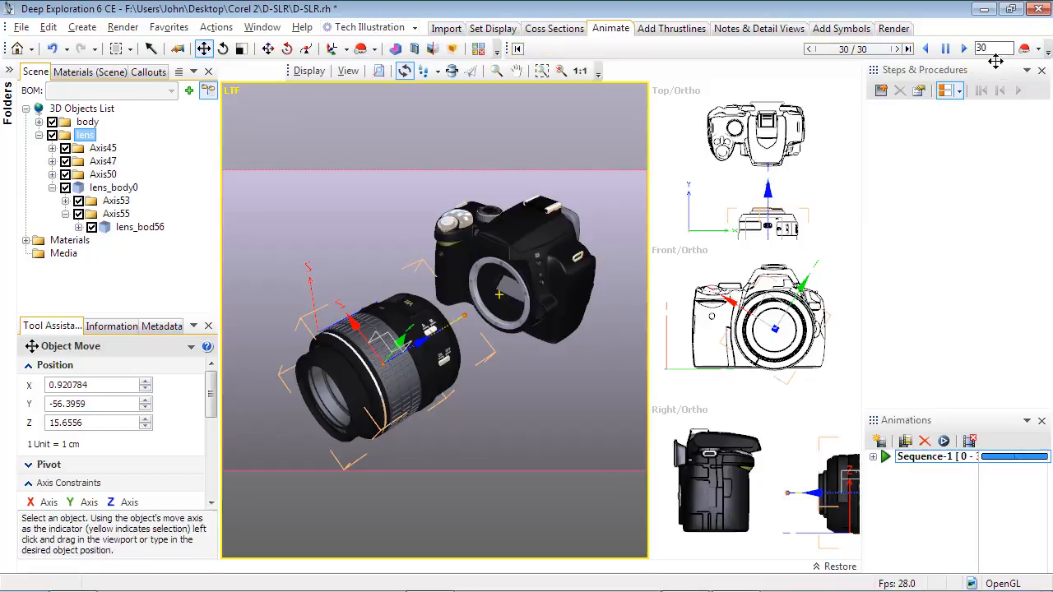
pyautogui.click(626, 206)
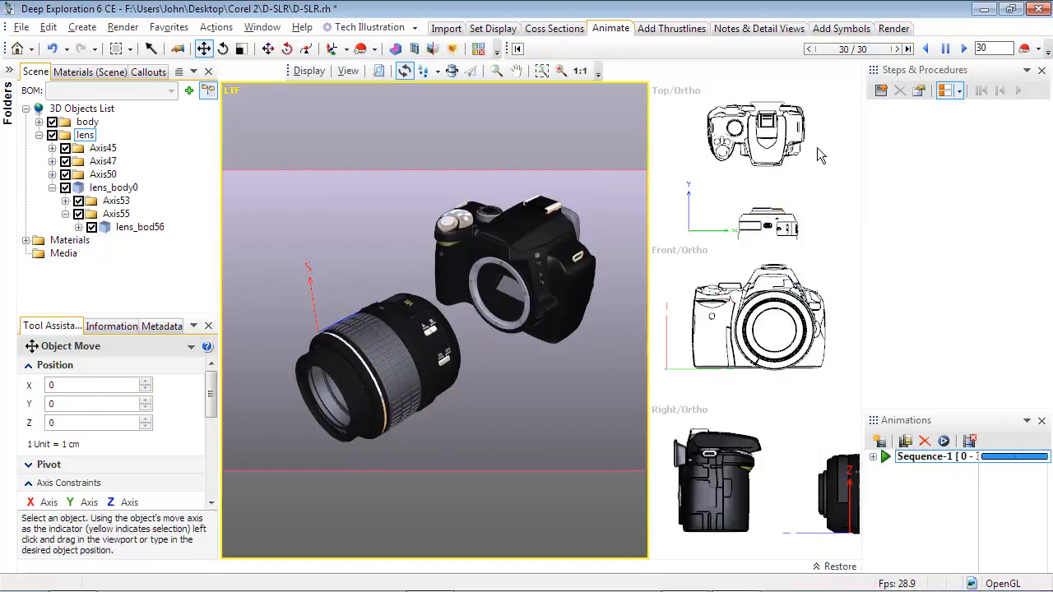
pyautogui.moveTo(869, 51); pyautogui.dragTo(723, 84)
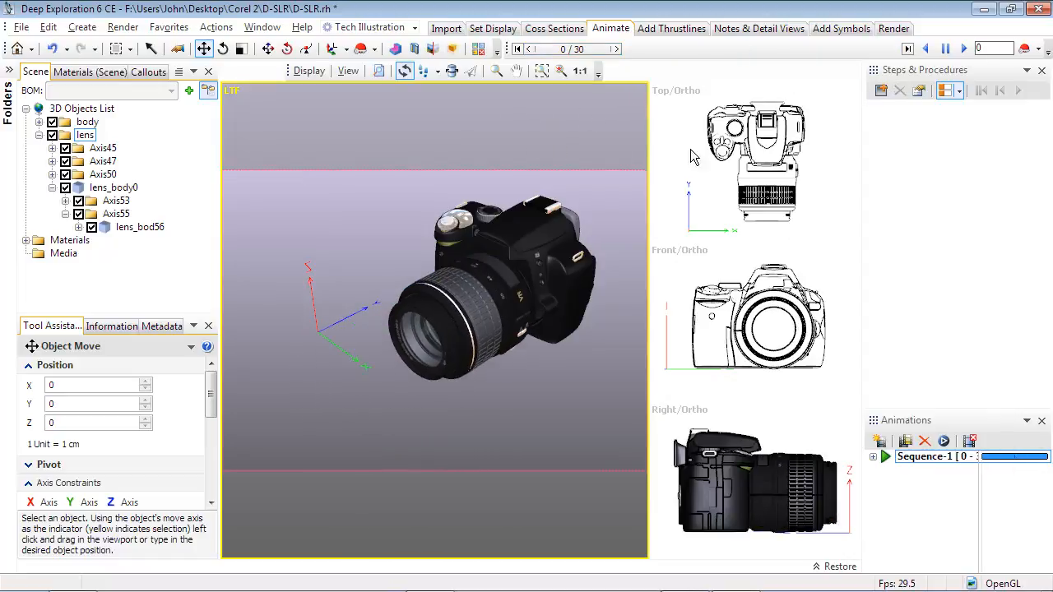
# Step: Show the Animation Timeline and display the lens group's position curves in it
pyautogui.click(1027, 70)
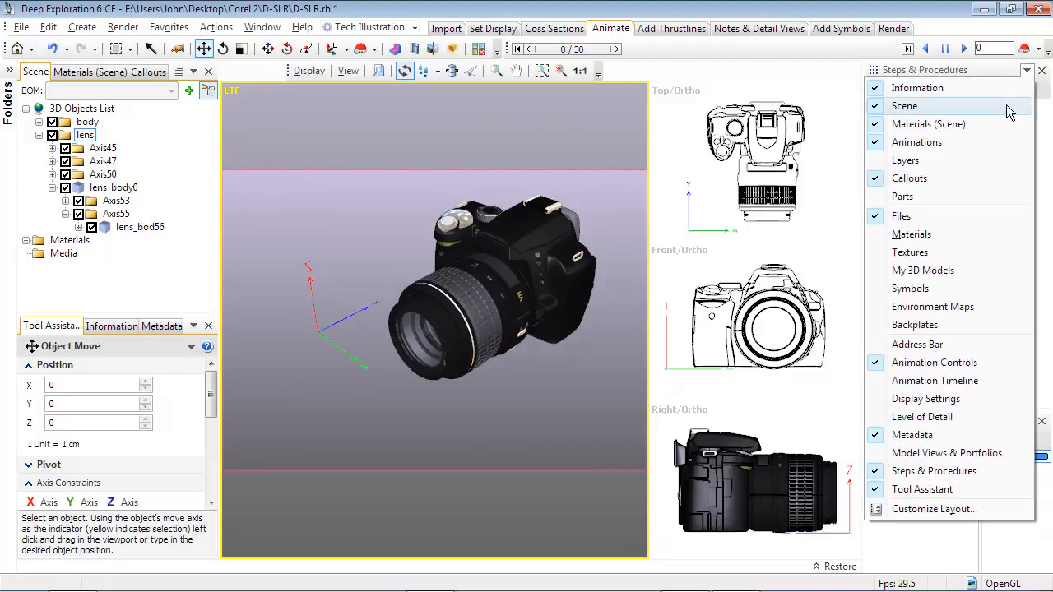
pyautogui.click(925, 381)
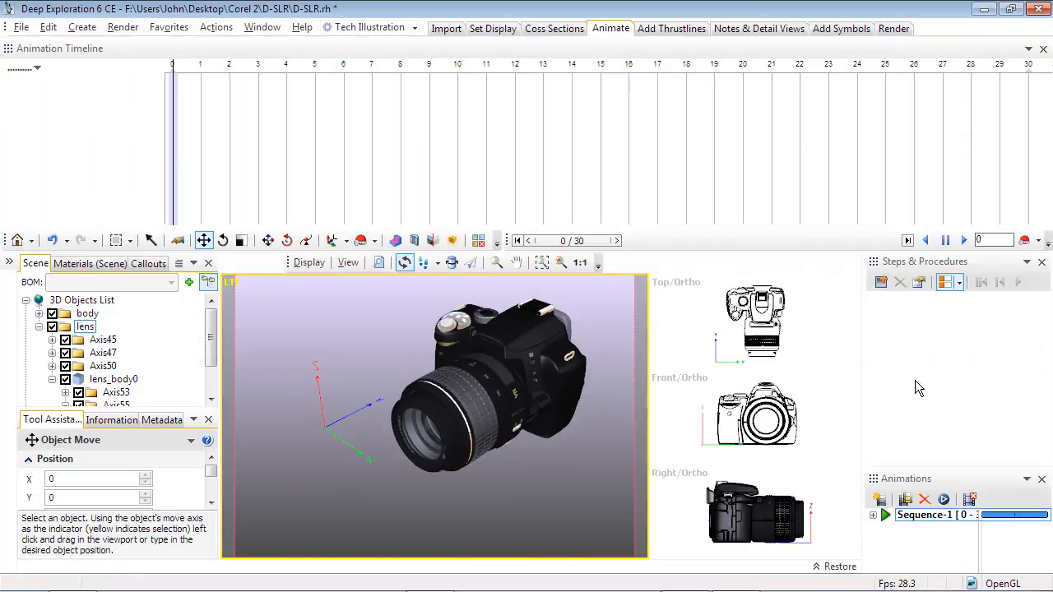
pyautogui.click(89, 327)
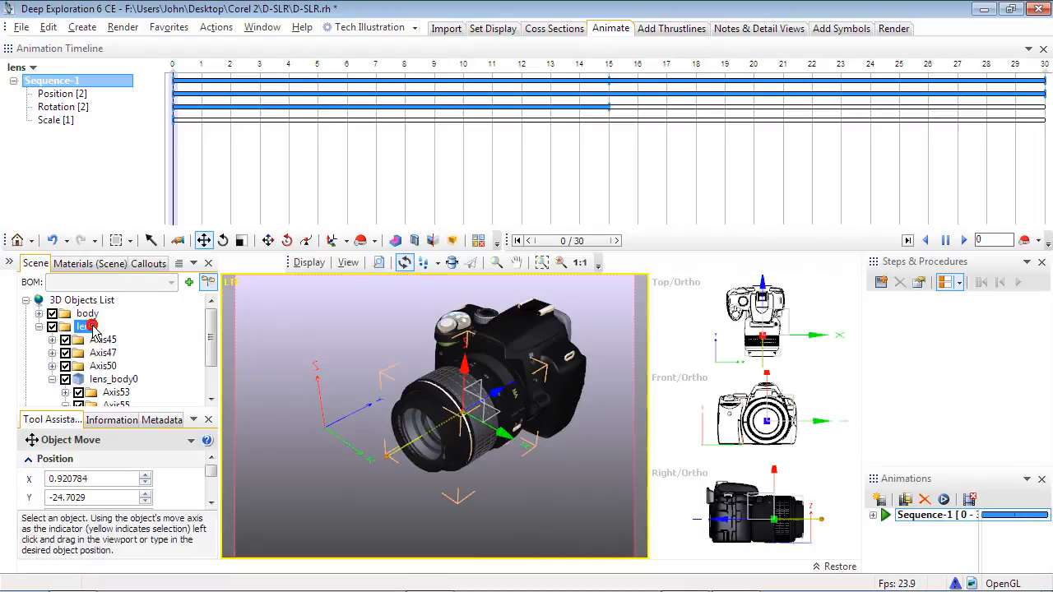
pyautogui.click(54, 95)
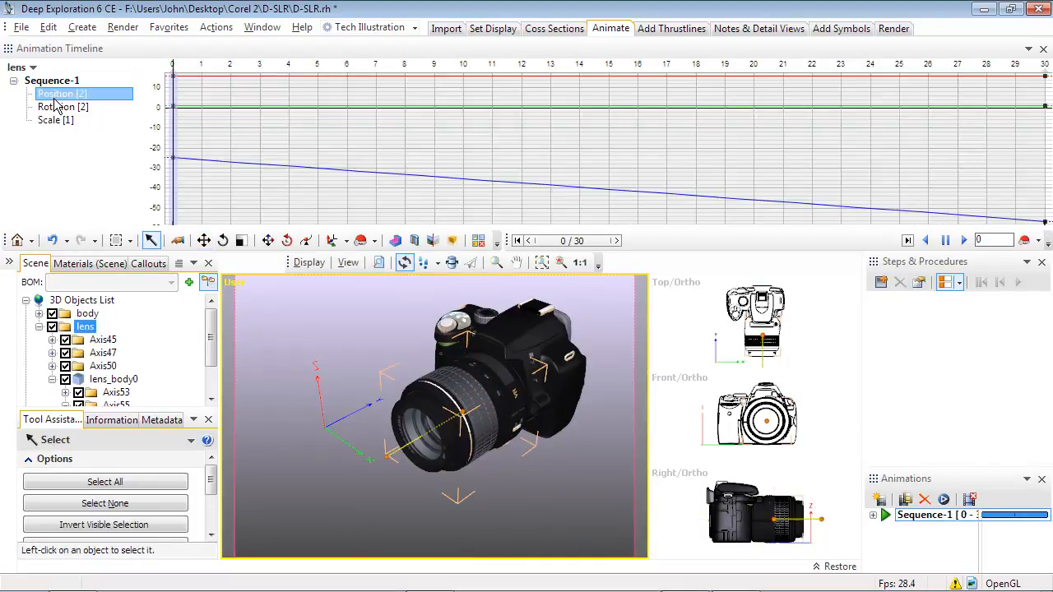
# Step: Insert a key at frame 15 on the lens group's position curves
pyautogui.rightClick(404, 132)
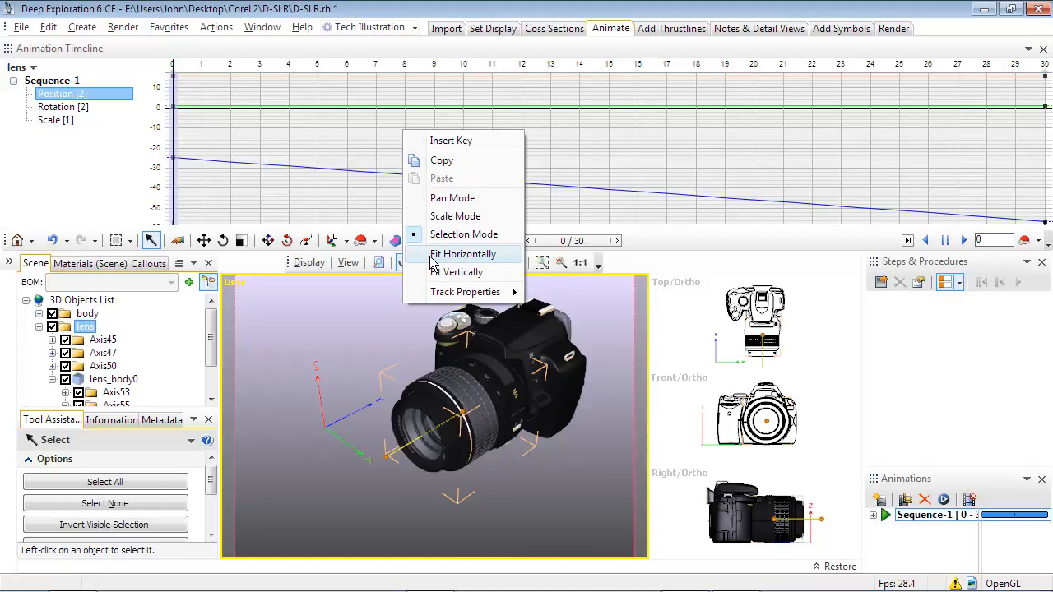
pyautogui.click(366, 144)
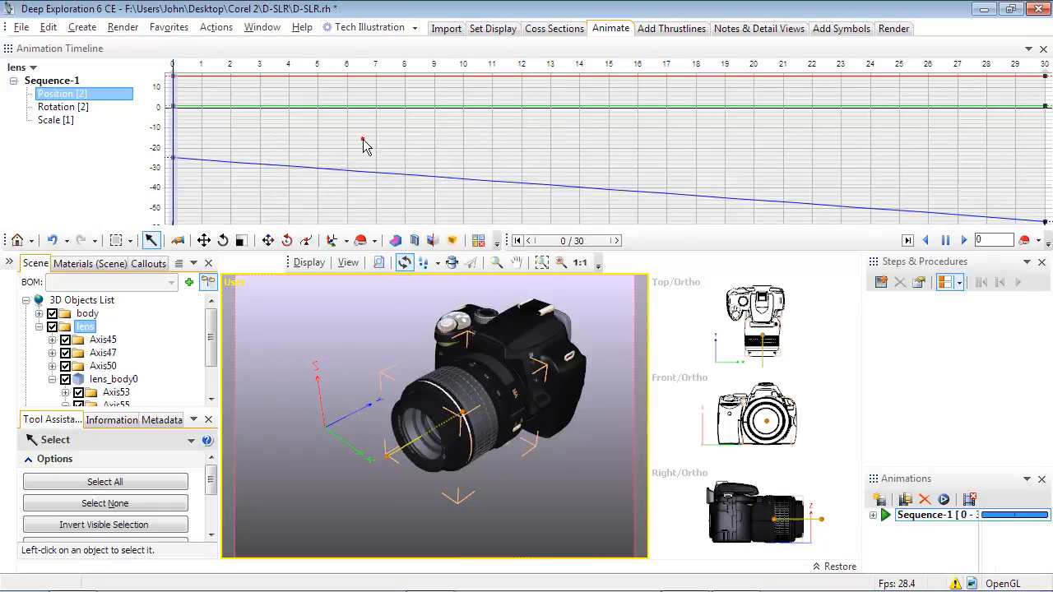
pyautogui.click(363, 140)
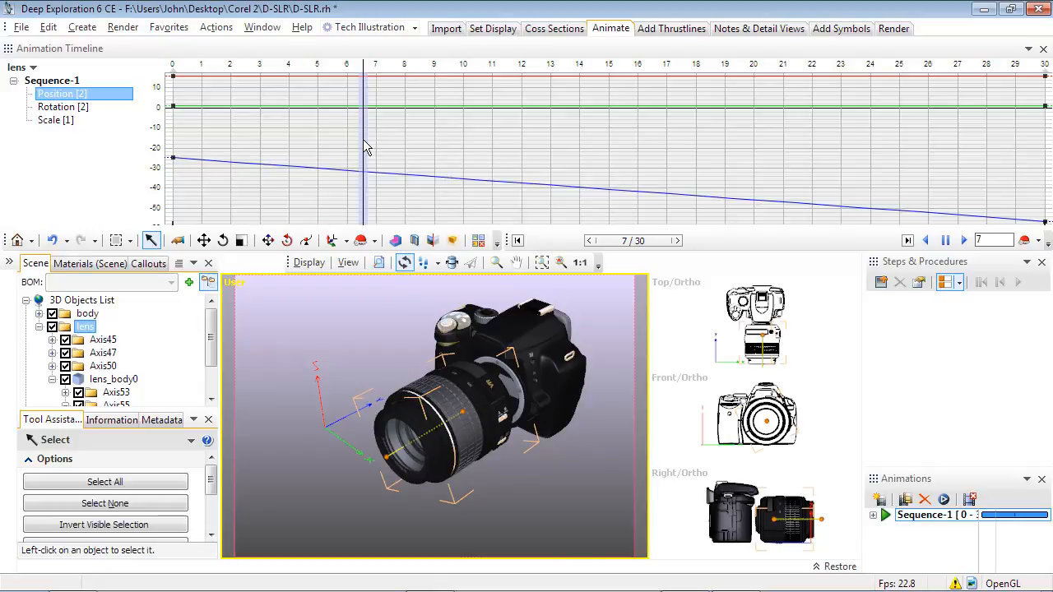
pyautogui.click(608, 70)
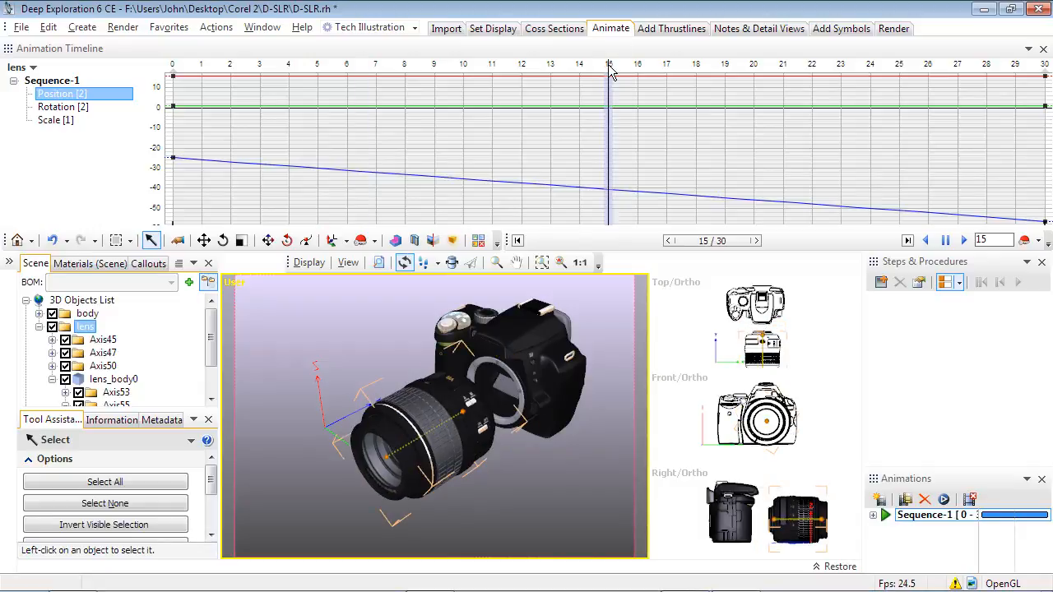
pyautogui.rightClick(609, 153)
pyautogui.click(634, 163)
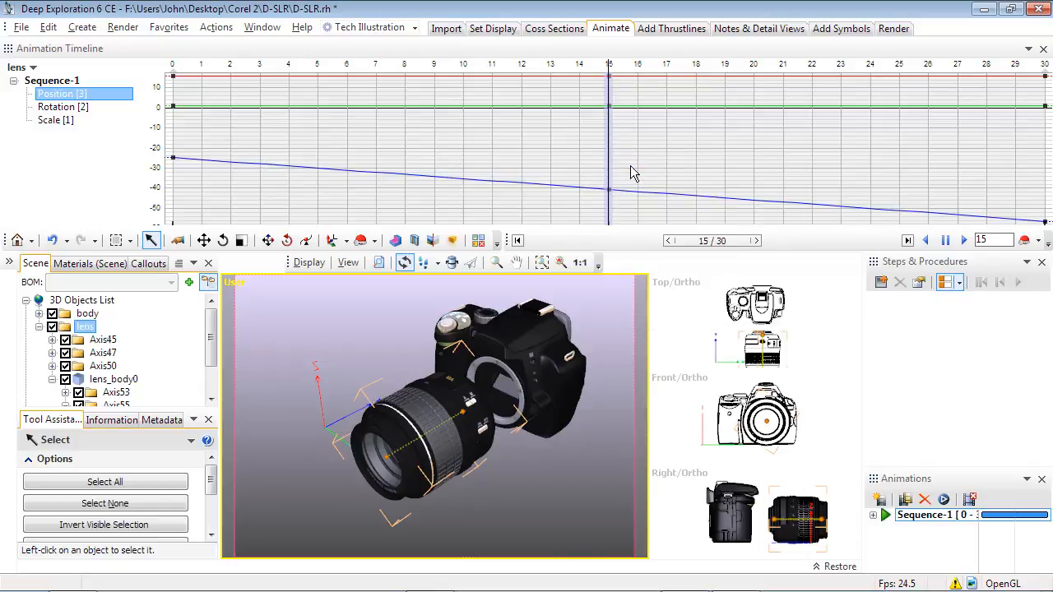
# Step: Raise the lens's Y position key at frame 15 to about -25, level with the frame 0 key
pyautogui.moveTo(607, 189)
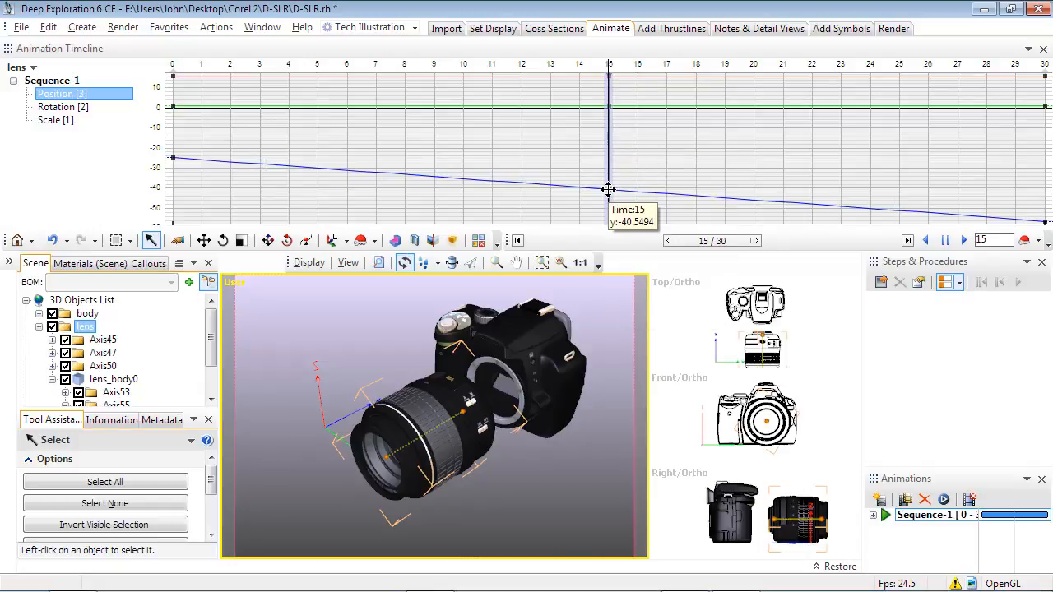
pyautogui.moveTo(608, 189); pyautogui.dragTo(608, 157)
pyautogui.moveTo(609, 157)
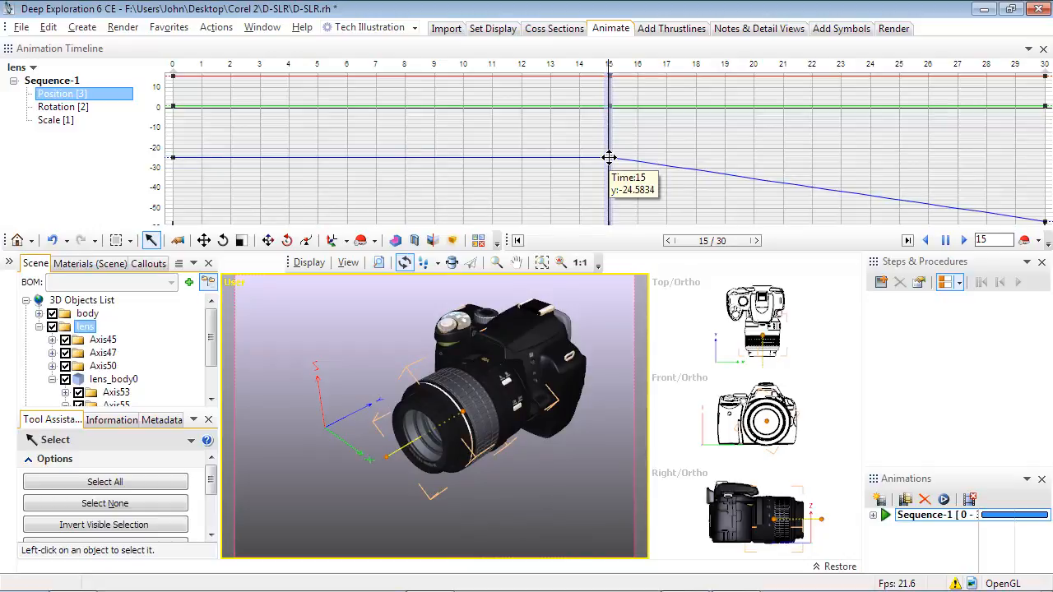
# Step: Return the animation to frame 0, then close the Animation Timeline and deselect the lens
pyautogui.click(668, 242)
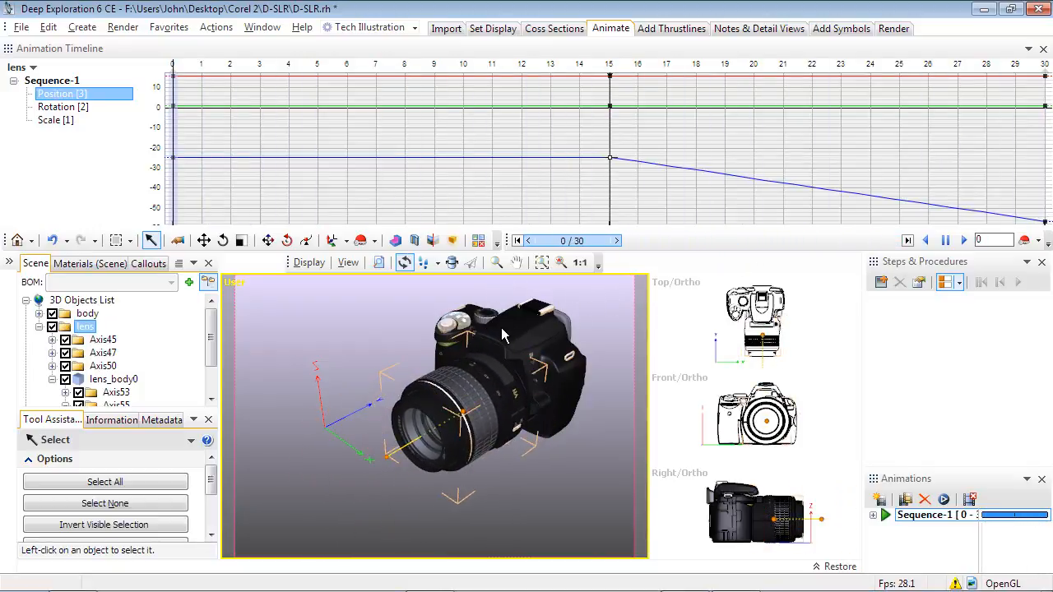
pyautogui.click(1042, 49)
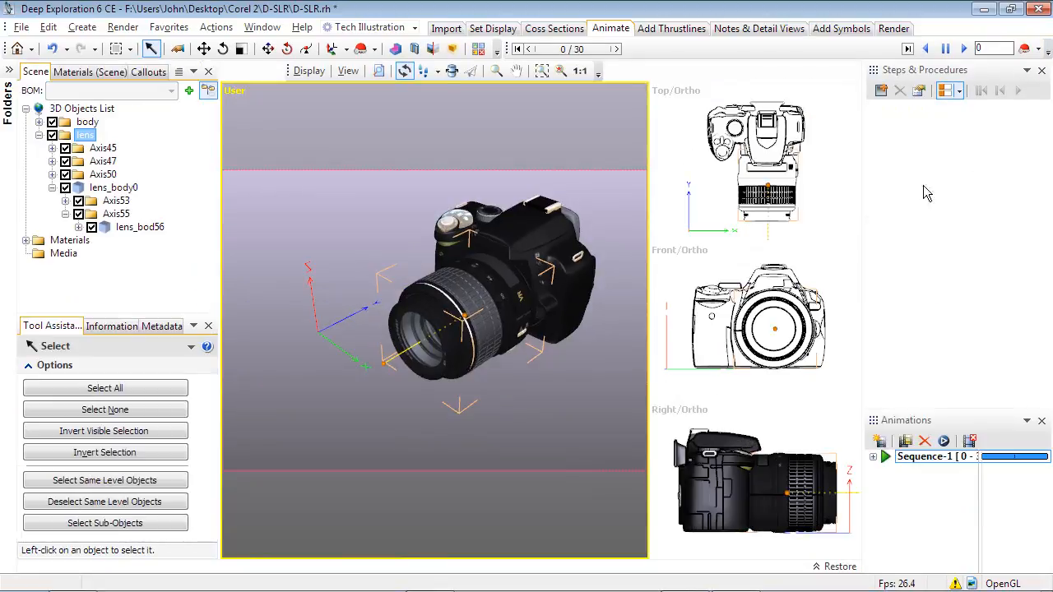
pyautogui.click(592, 223)
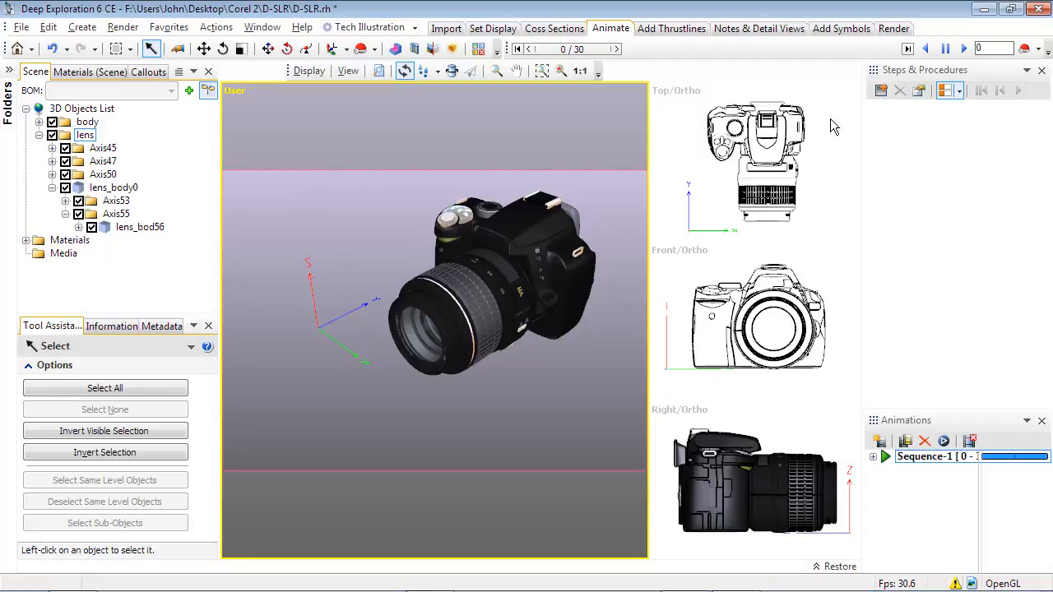
# Step: Create a procedure step named Step 1 with default properties and assign Sequence-1 to it
pyautogui.click(881, 91)
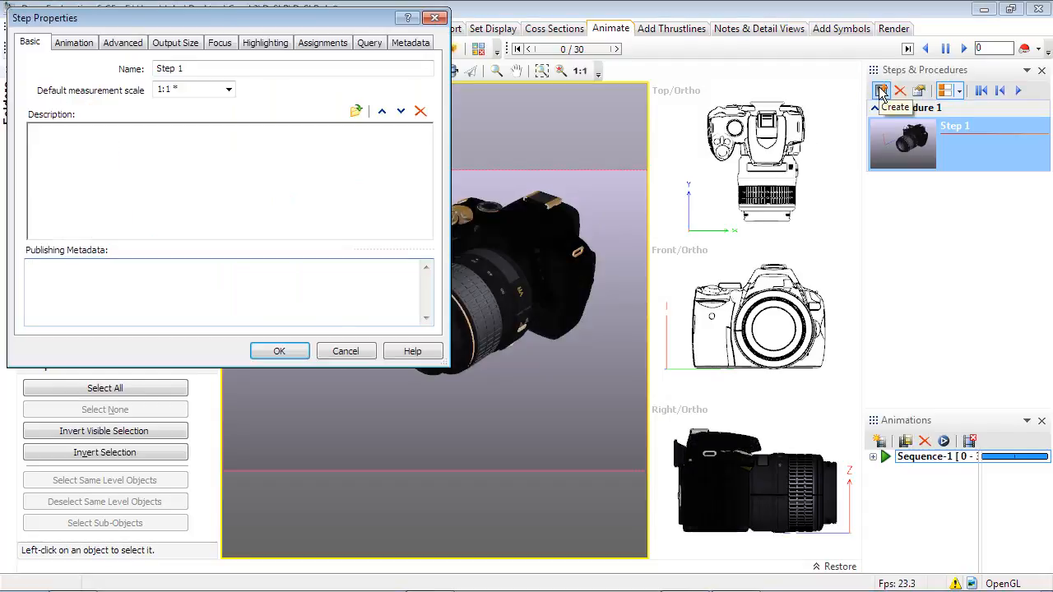
pyautogui.click(298, 352)
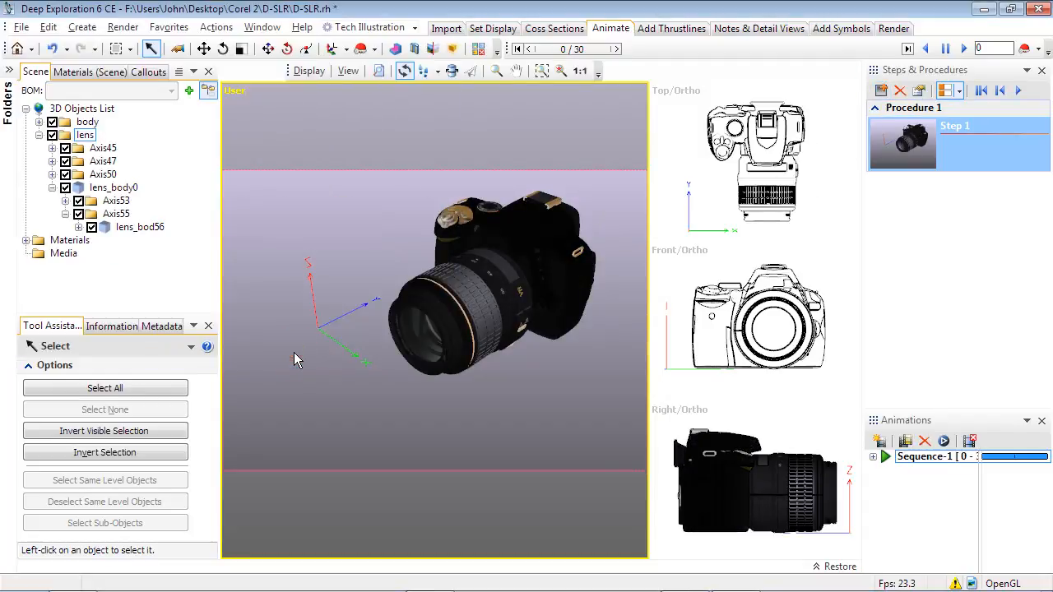
pyautogui.moveTo(919, 460); pyautogui.dragTo(952, 163)
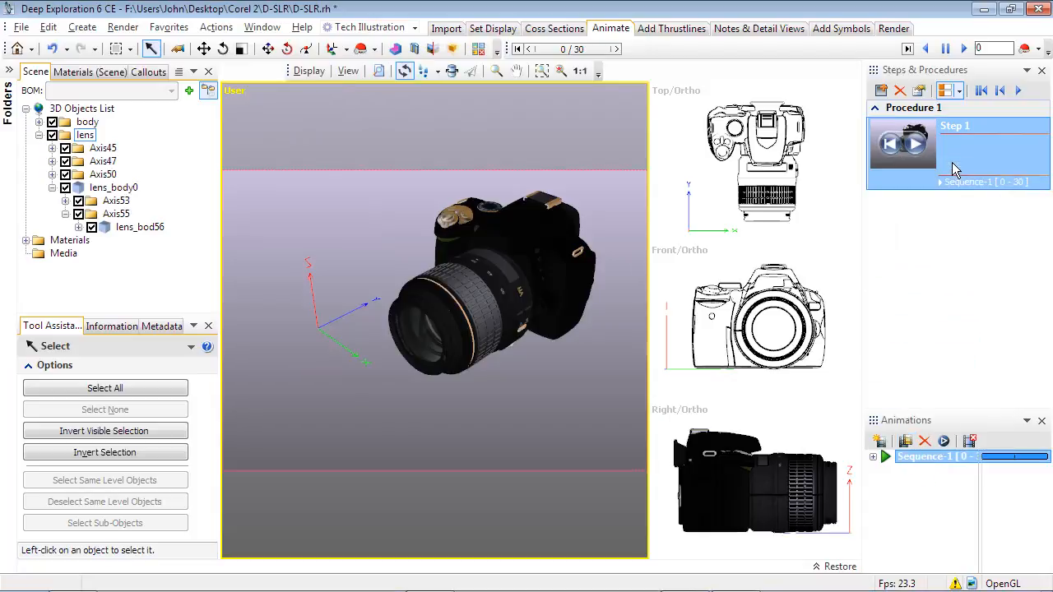
# Step: Play Step 1's lens animation, review the commands available for the step and open its description for editing
pyautogui.click(918, 152)
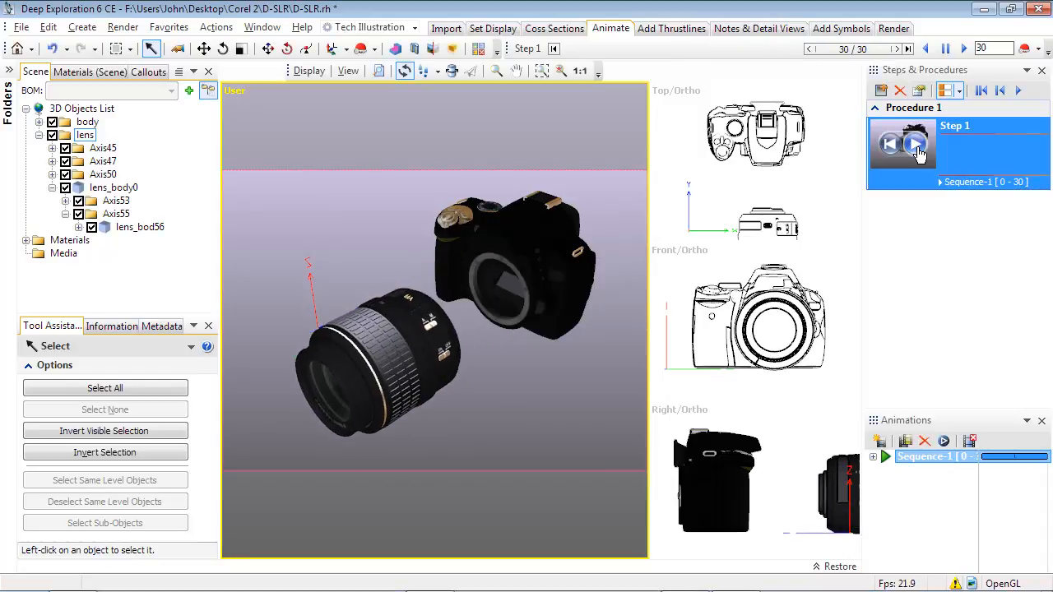
pyautogui.click(916, 151)
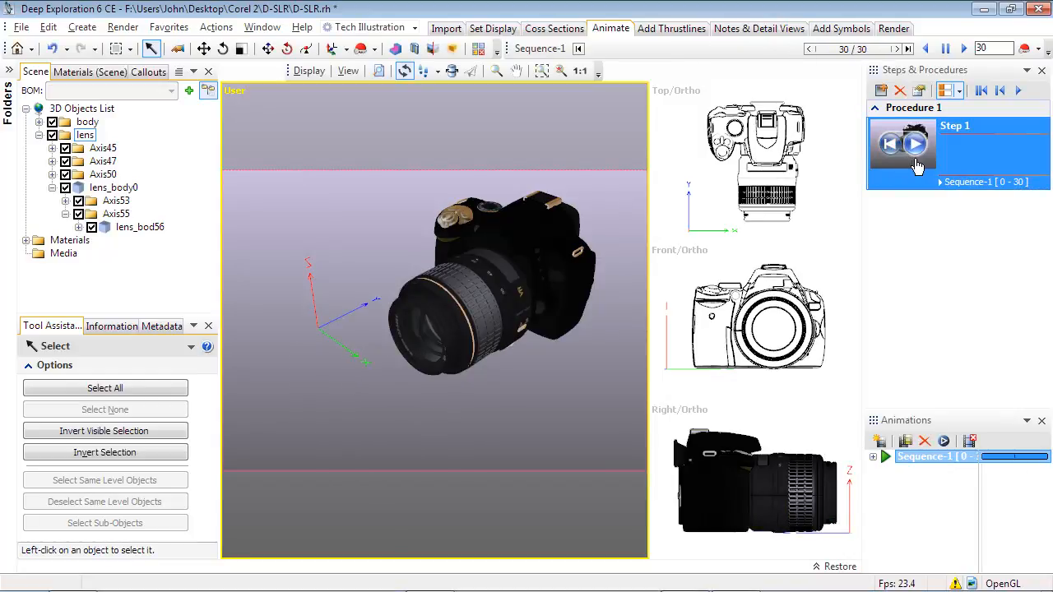
pyautogui.rightClick(967, 152)
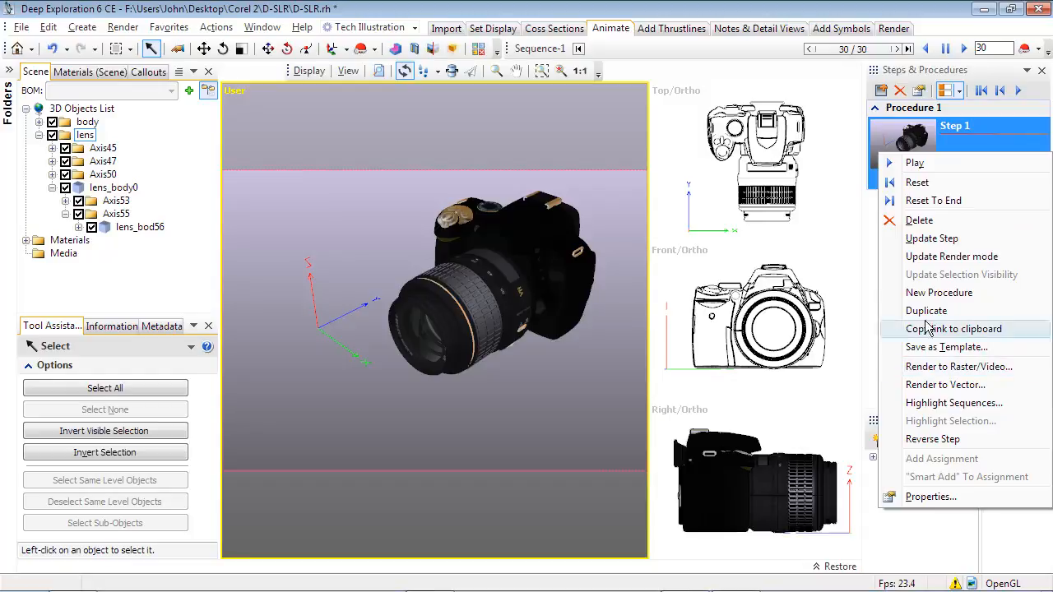
pyautogui.click(952, 143)
pyautogui.click(952, 144)
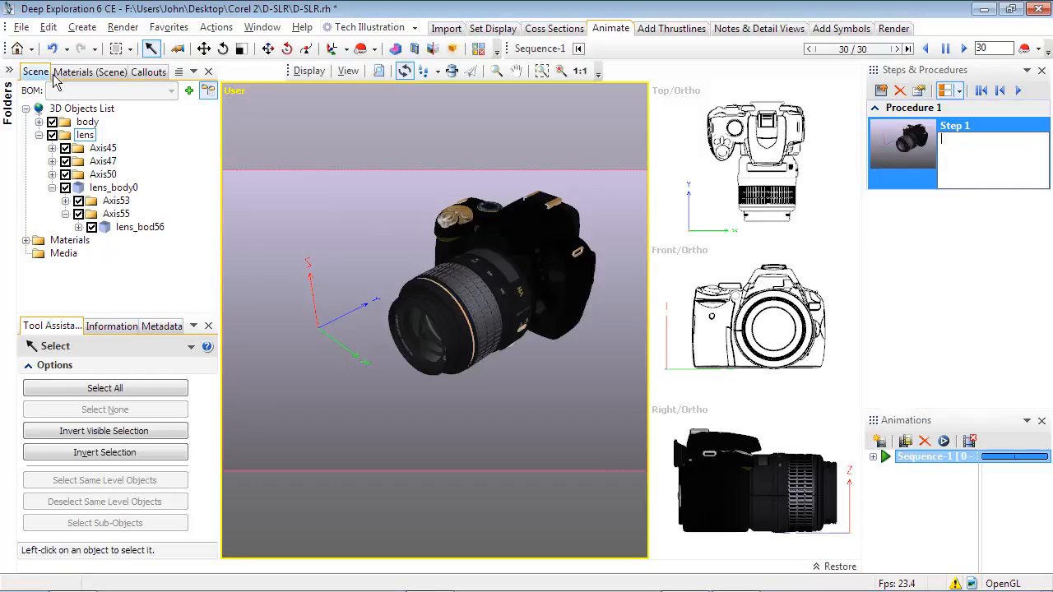
# Step: Save the D-SLR.rh file, accepting the current Right Hemisphere Binary export properties
pyautogui.click(17, 28)
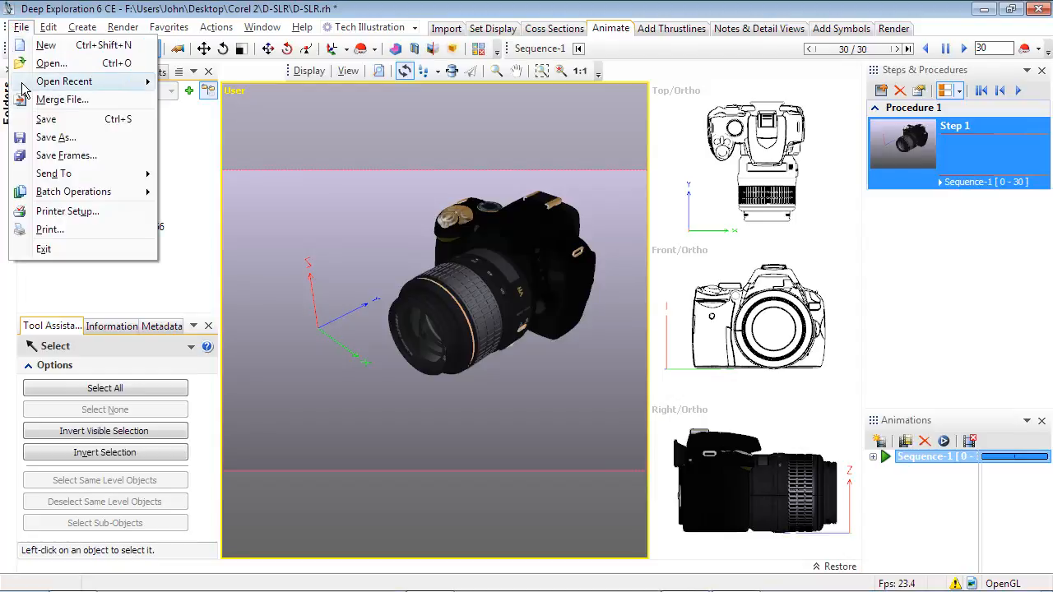
pyautogui.click(36, 121)
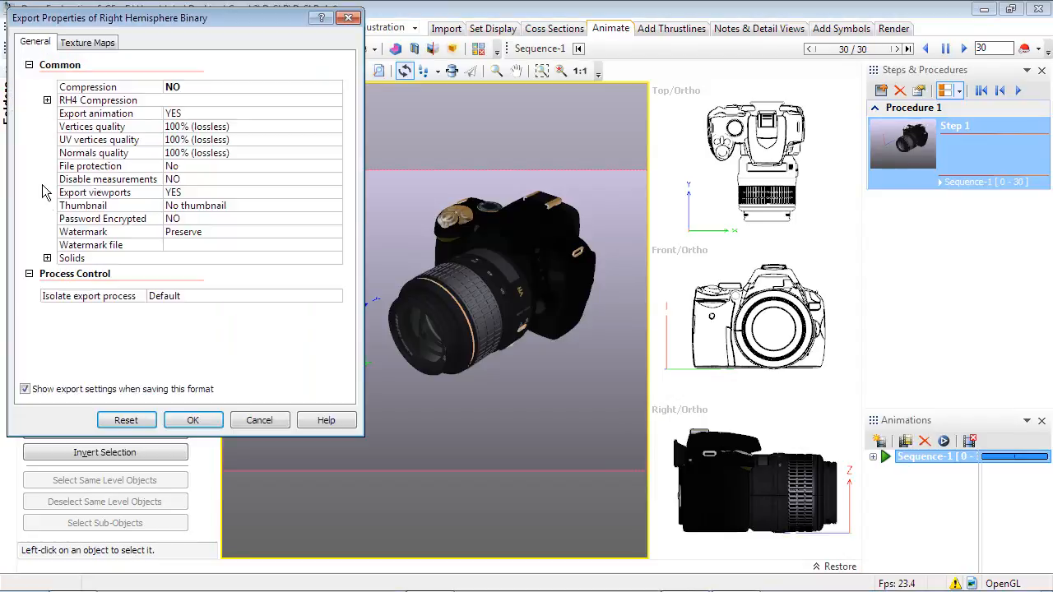
pyautogui.click(187, 422)
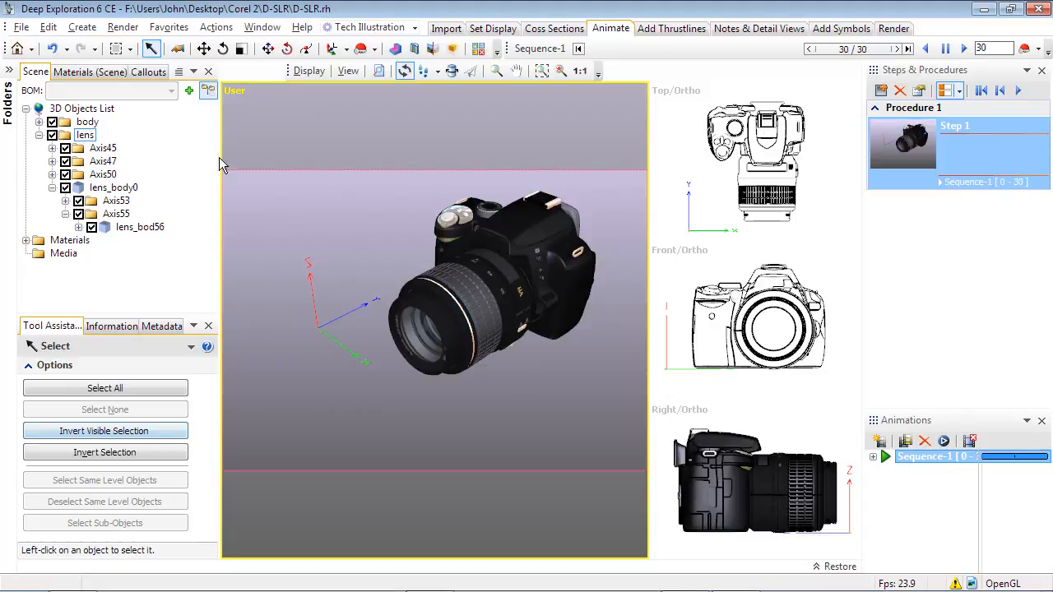
# Step: Set the main viewport to the 30 Isometric LTF view and turn off perspective
pyautogui.click(233, 92)
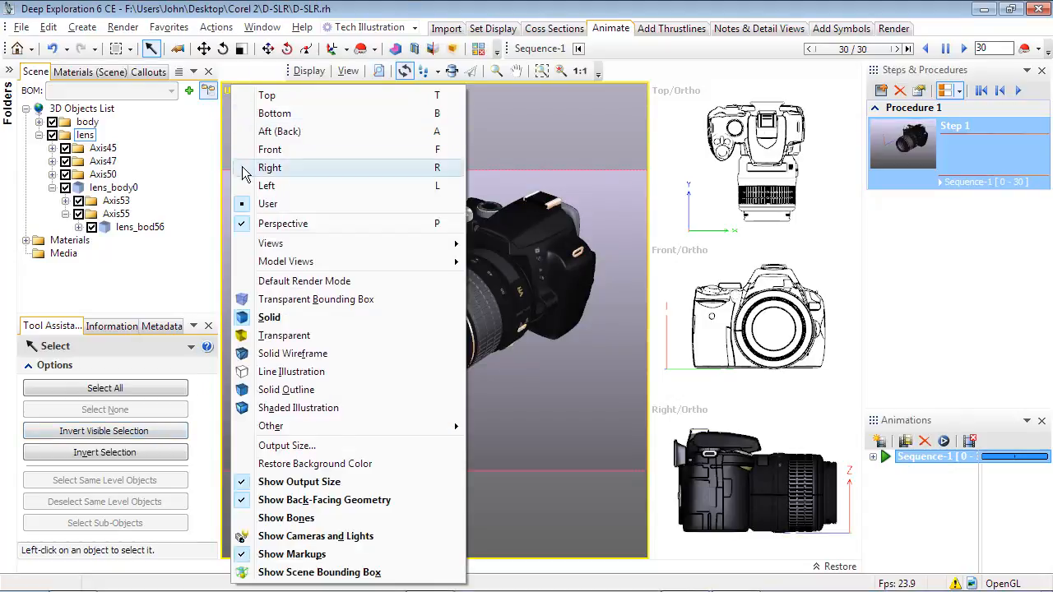
pyautogui.moveTo(259, 245)
pyautogui.moveTo(625, 245)
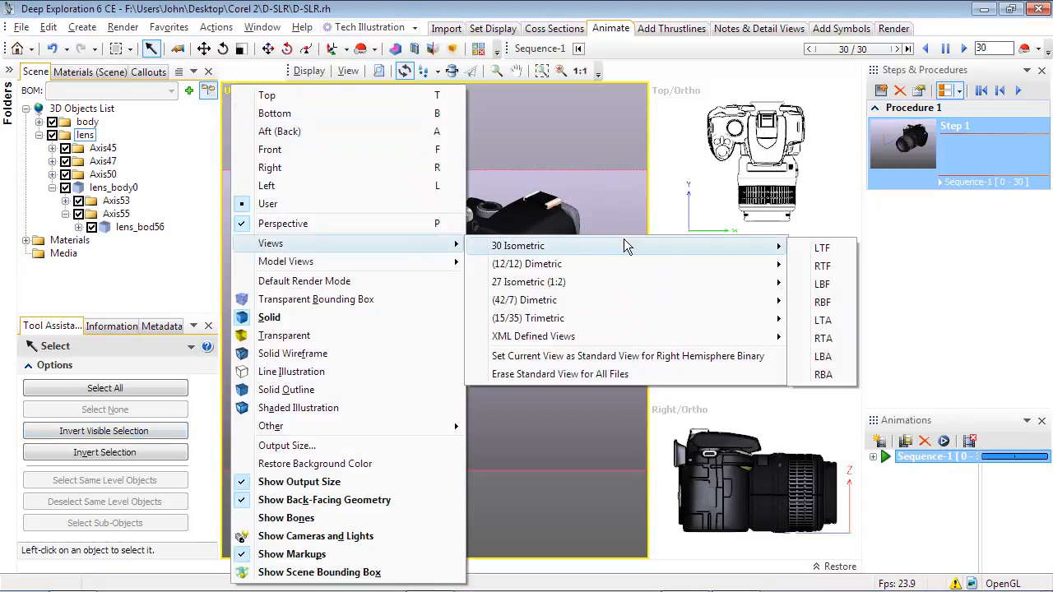
pyautogui.click(820, 248)
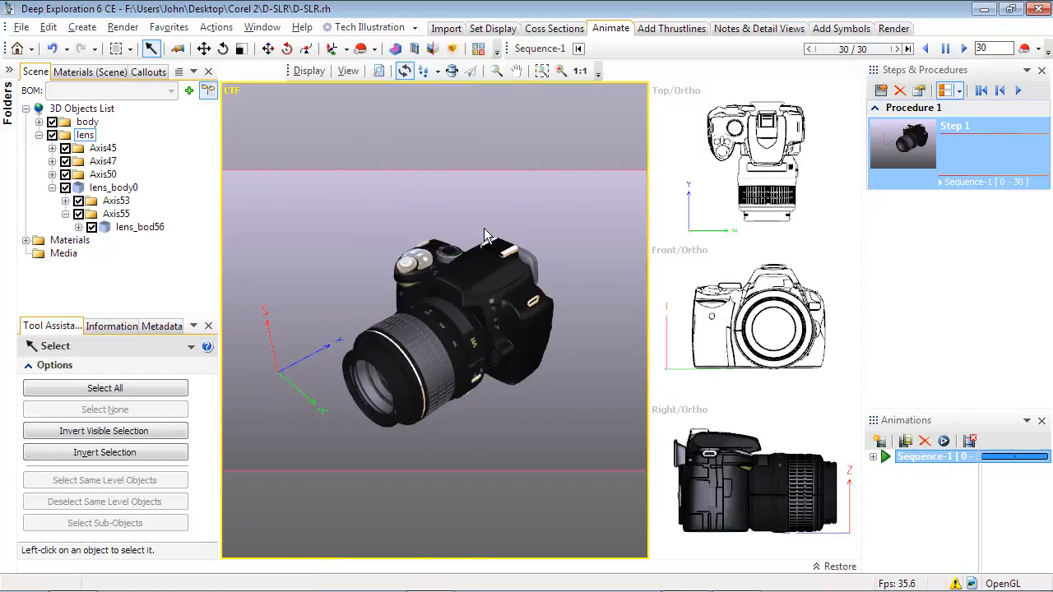
pyautogui.click(234, 92)
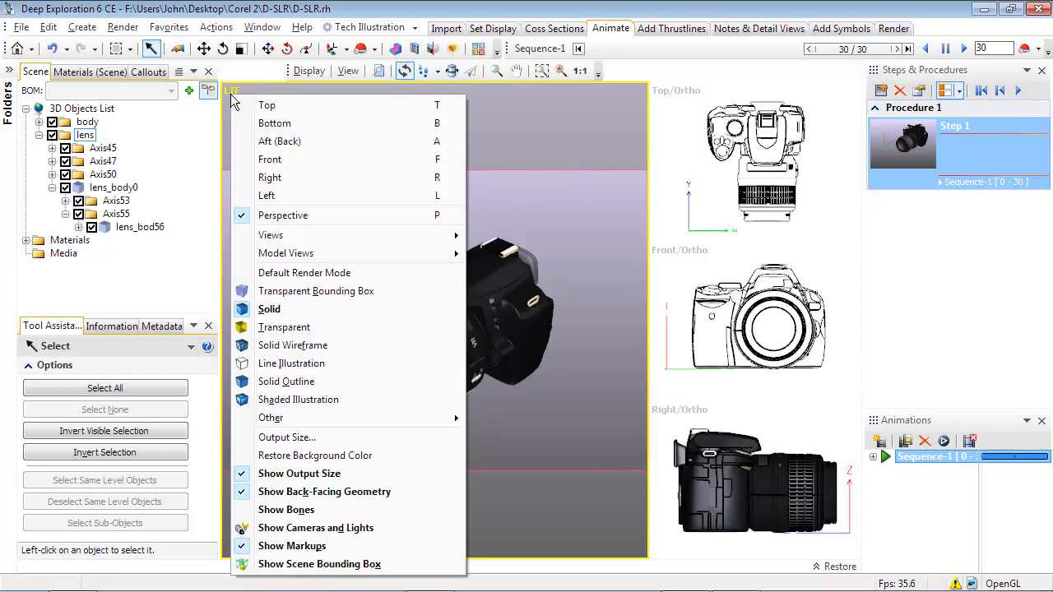
pyautogui.click(278, 216)
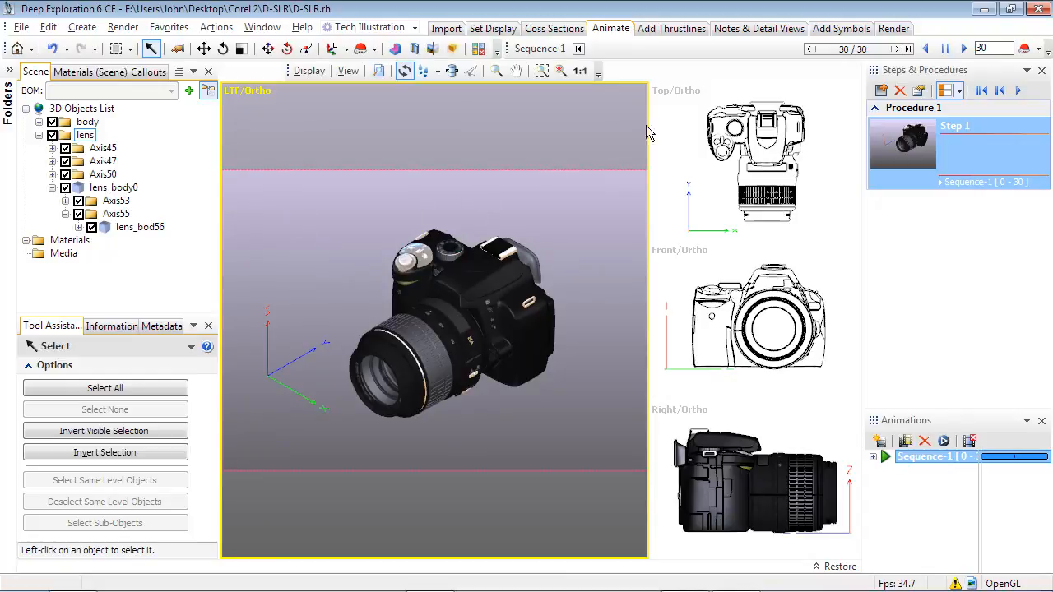
# Step: Return the animation to frame 0 and enlarge the camera in the isometric viewport
pyautogui.moveTo(824, 47); pyautogui.dragTo(579, 79)
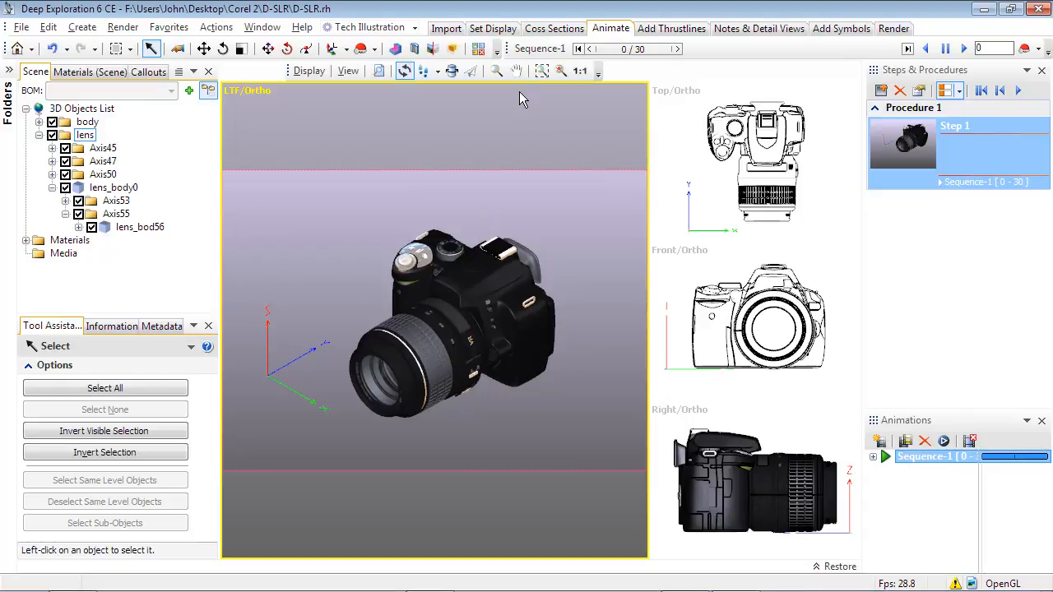
pyautogui.moveTo(473, 330); pyautogui.dragTo(464, 296, button='middle')
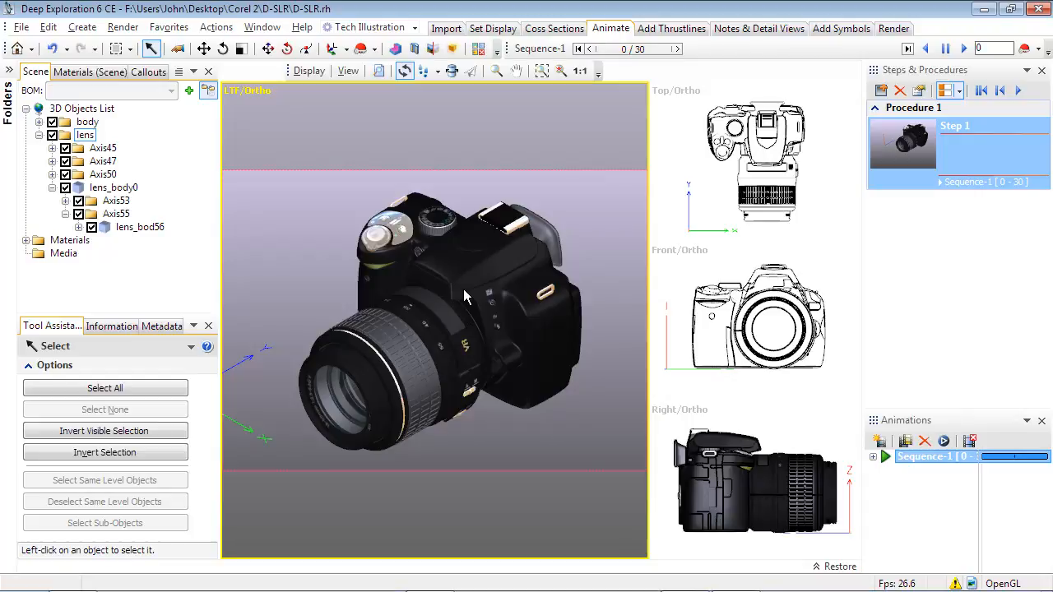
pyautogui.click(463, 296)
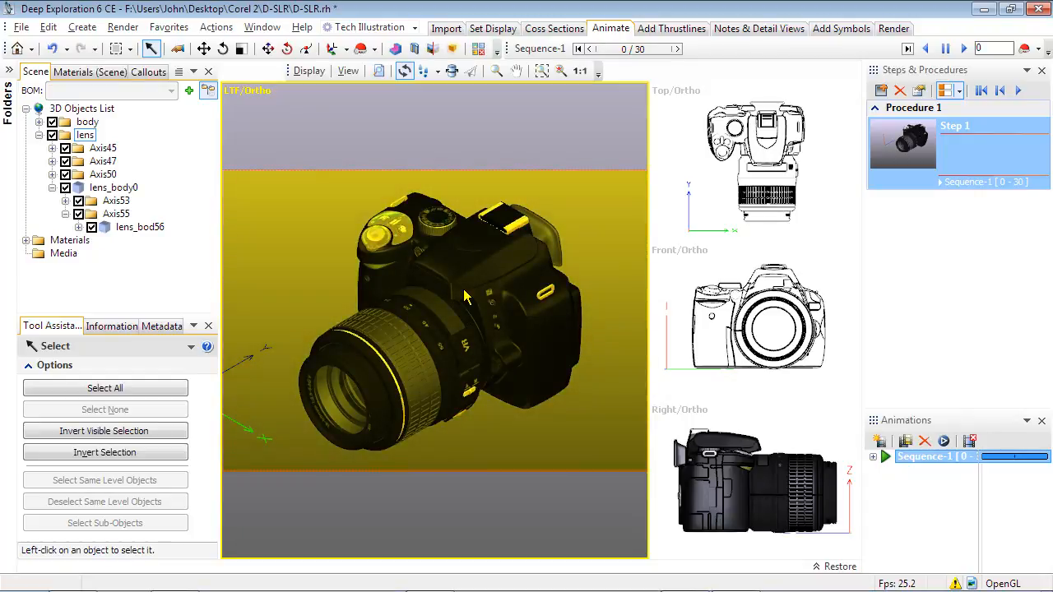
# Step: Render the camera as a vector illustration with a line thickness of 0.18 mm and a boundary thickness of 0.35 mm
pyautogui.click(890, 30)
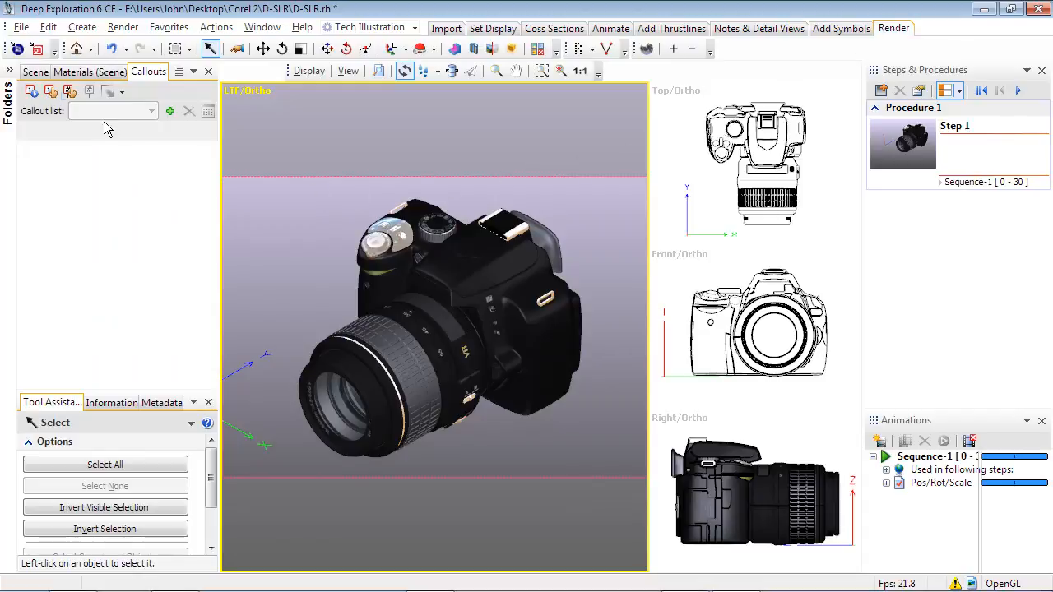
pyautogui.click(18, 51)
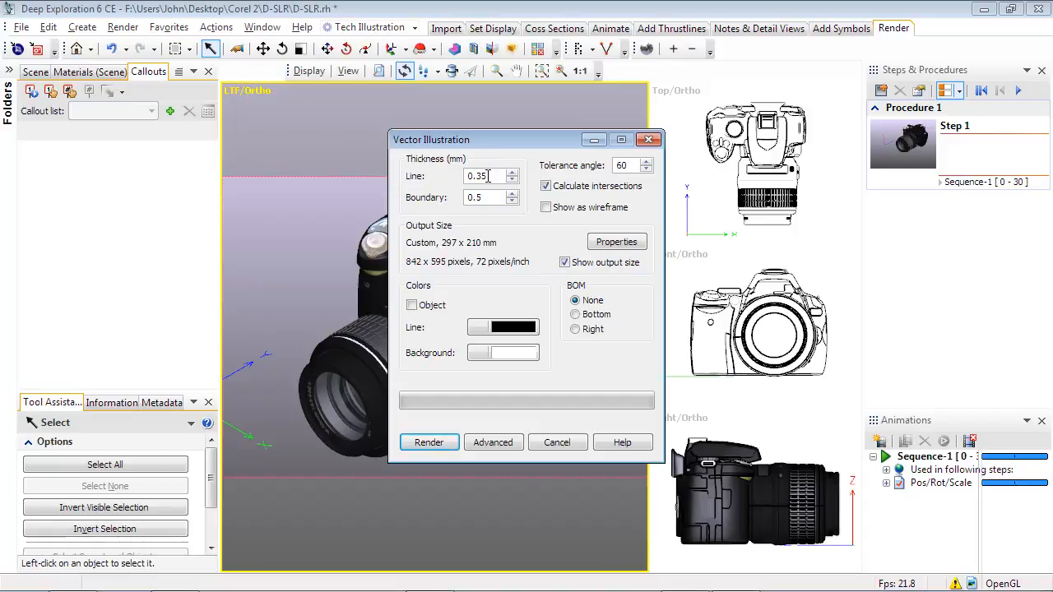
pyautogui.press('BackSpace')
pyautogui.write('18')
pyautogui.press('Tab')
pyautogui.press('Right')
pyautogui.click(452, 448)
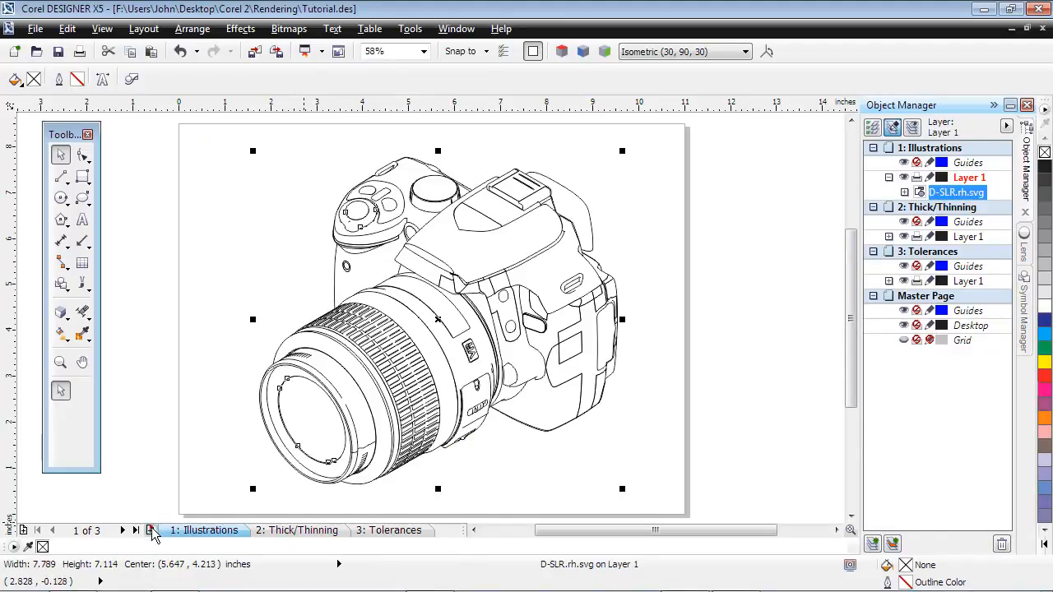
# Step: Switch back to Deep Exploration and render another vector illustration with the tolerance angle set to 75
pyautogui.click(151, 530)
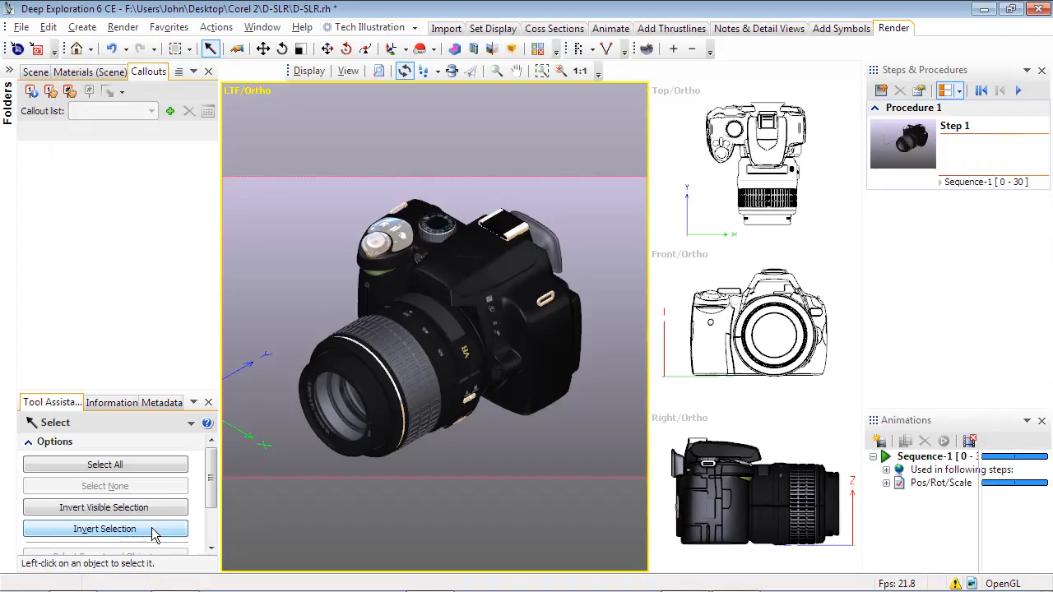
pyautogui.click(18, 50)
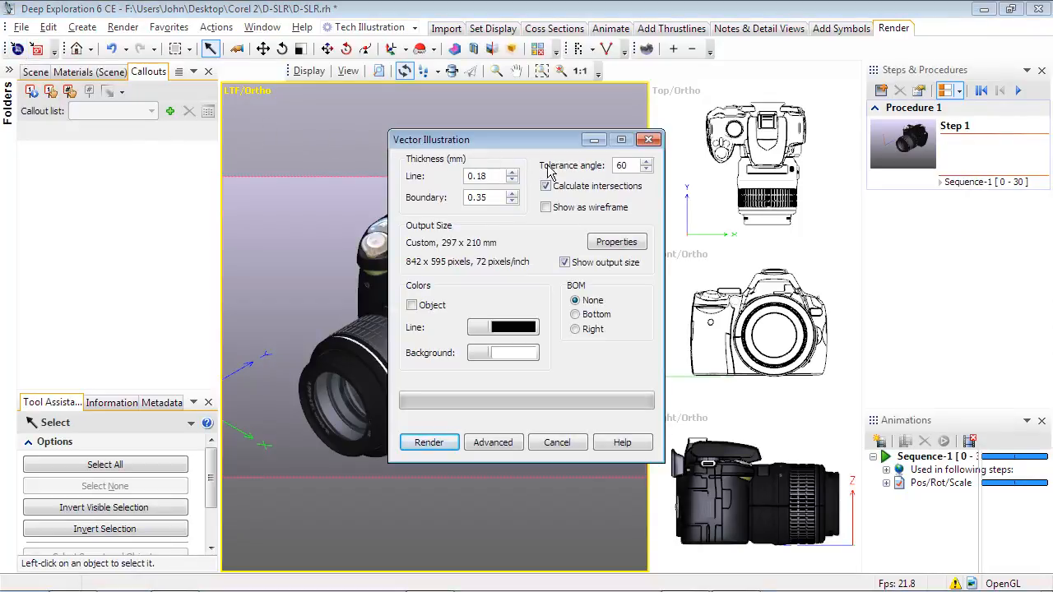
pyautogui.doubleClick(612, 165)
pyautogui.write('75')
pyautogui.click(443, 444)
# Step: Render the vector illustration again with the tolerance angle set to 25
pyautogui.doubleClick(619, 165)
pyautogui.write('25')
pyautogui.click(427, 442)
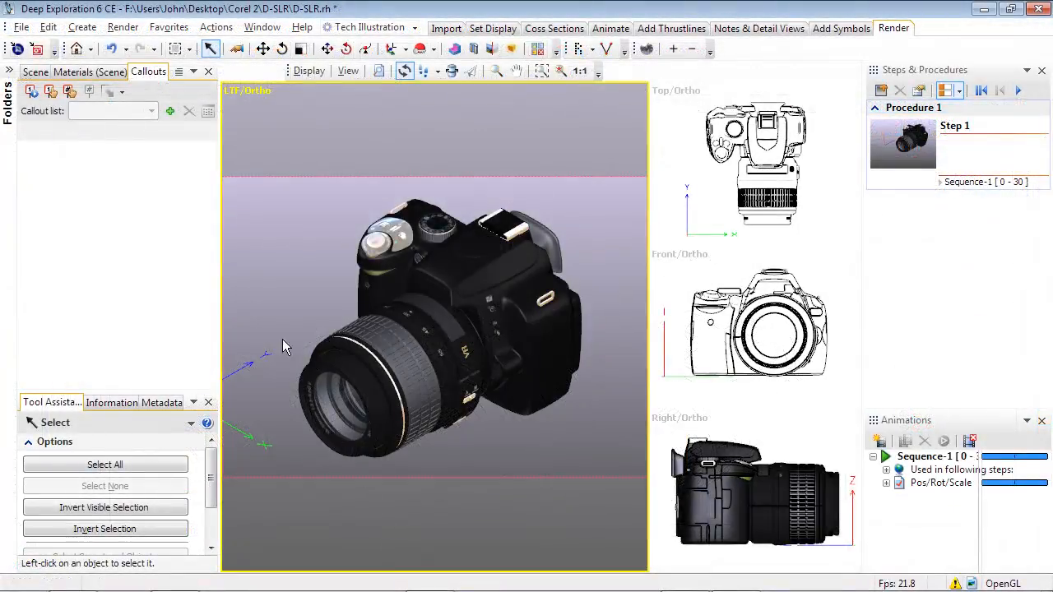
# Step: Open the advanced vector illustration settings and examine the available thick and thinning methods
pyautogui.click(16, 48)
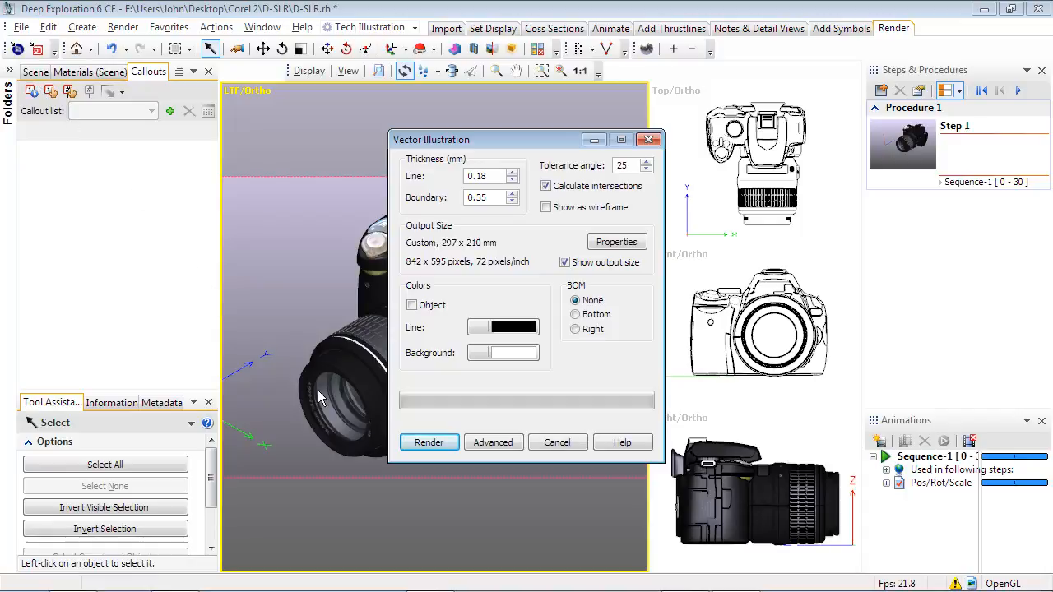
pyautogui.click(471, 444)
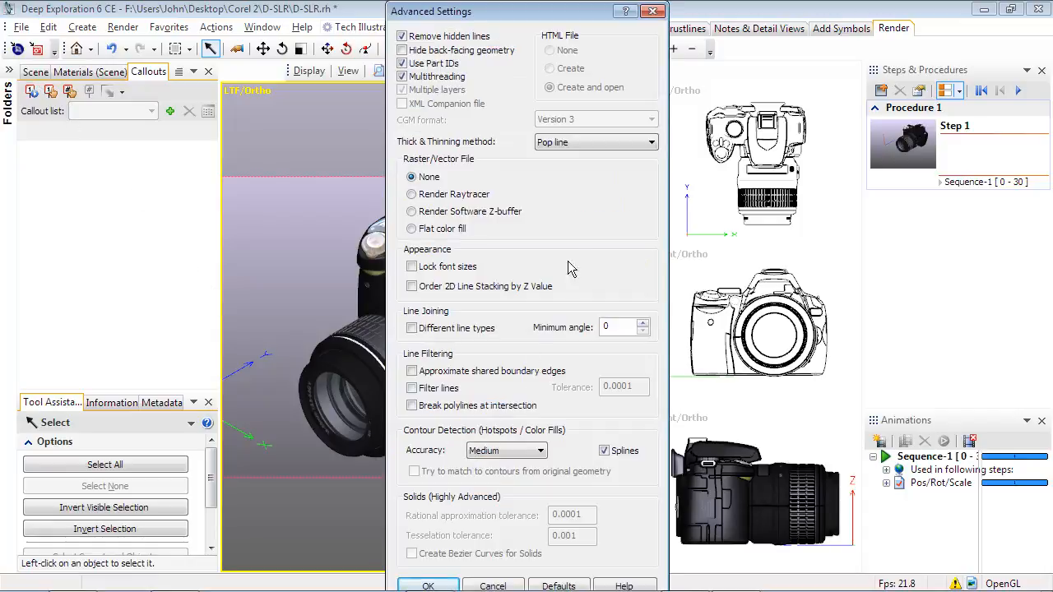
pyautogui.click(597, 143)
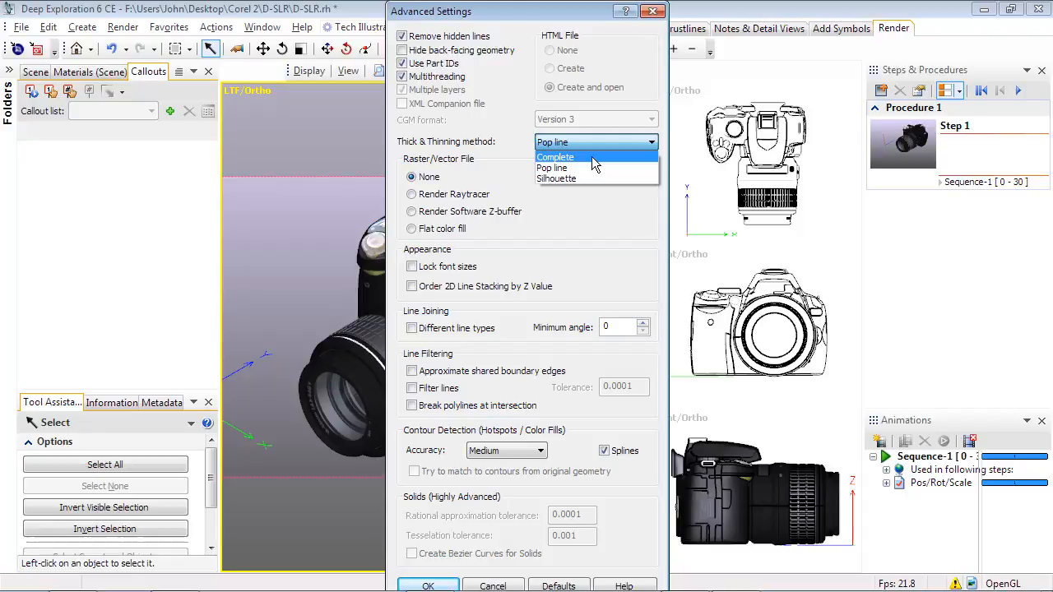
pyautogui.click(591, 156)
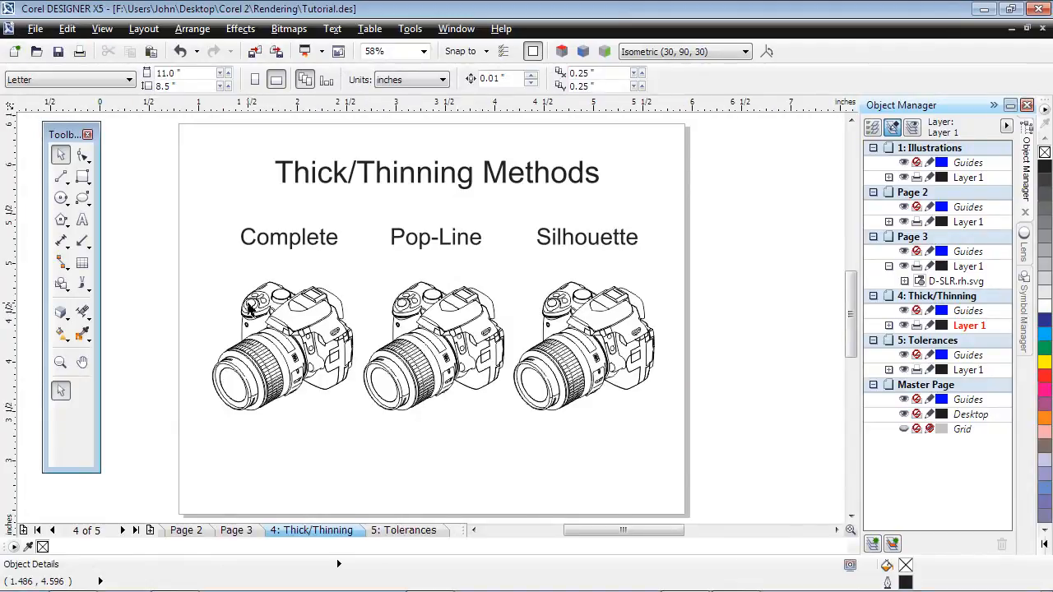
# Step: Switch to Corel DESIGNER and compare the line weights of the Complete, Pop-Line and Silhouette camera illustrations up close
pyautogui.scroll(4, 249, 310)
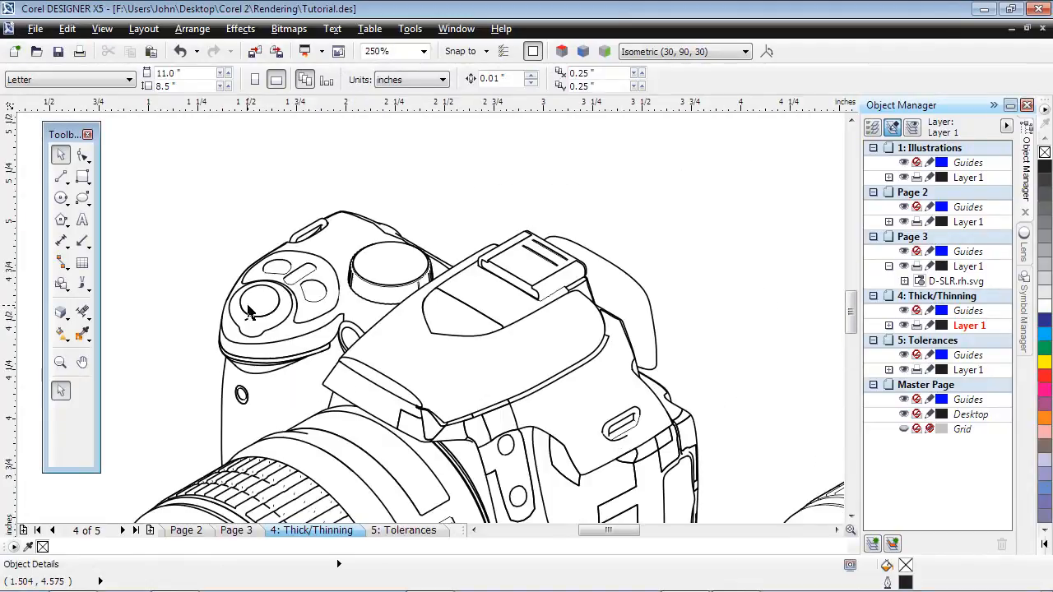
pyautogui.scroll(-2, 249, 309)
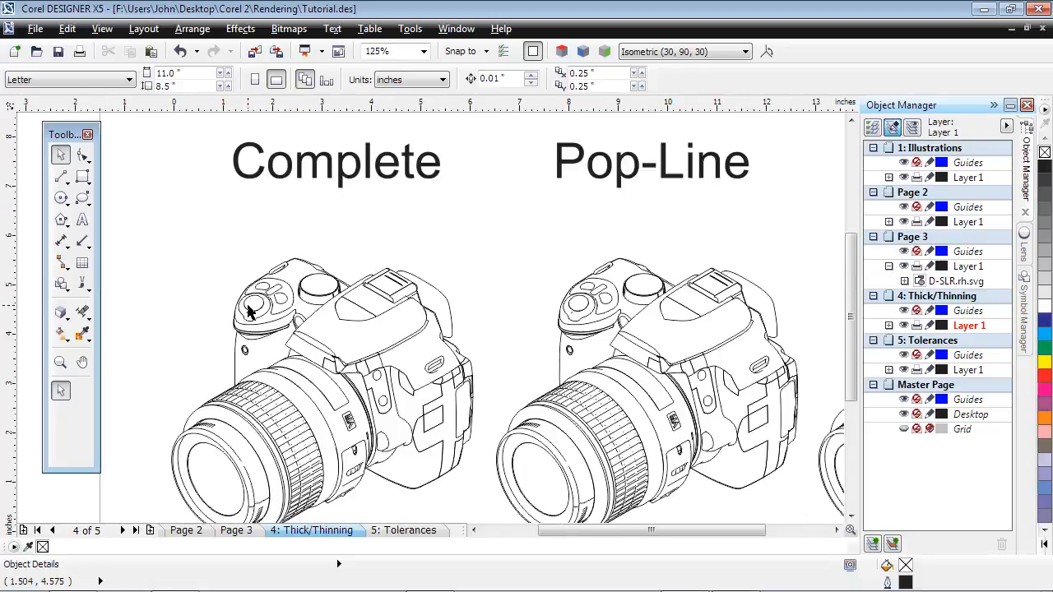
pyautogui.scroll(4, 444, 320)
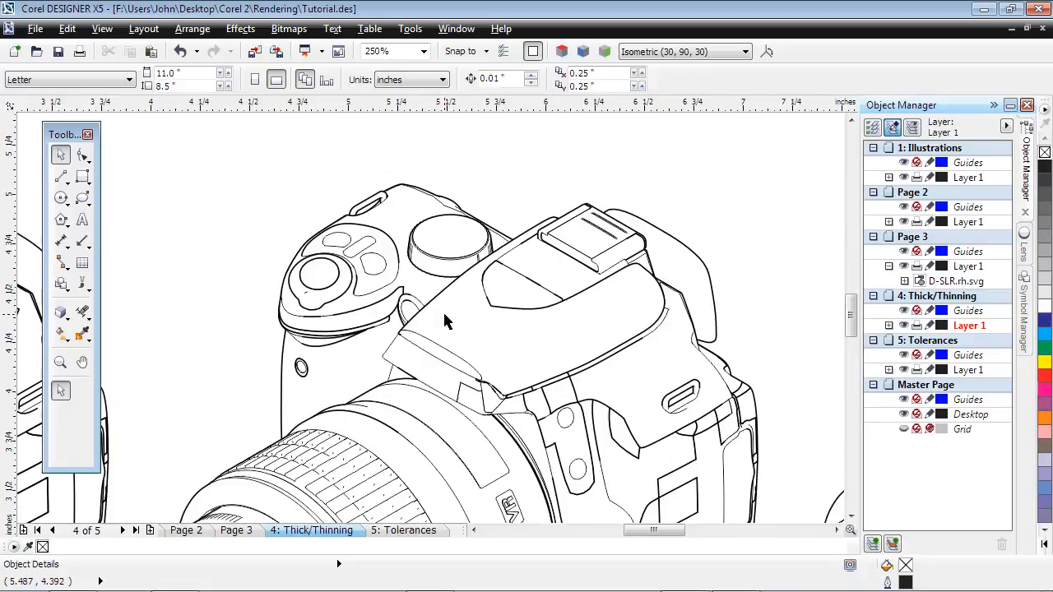
pyautogui.scroll(-4, 444, 321)
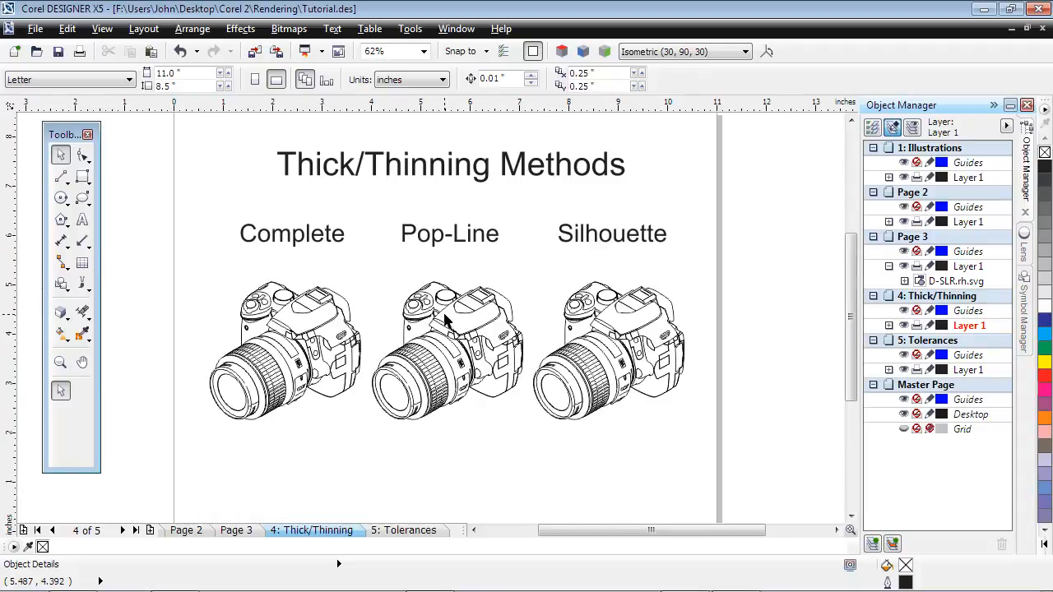
pyautogui.scroll(2, 632, 323)
pyautogui.scroll(3, 631, 323)
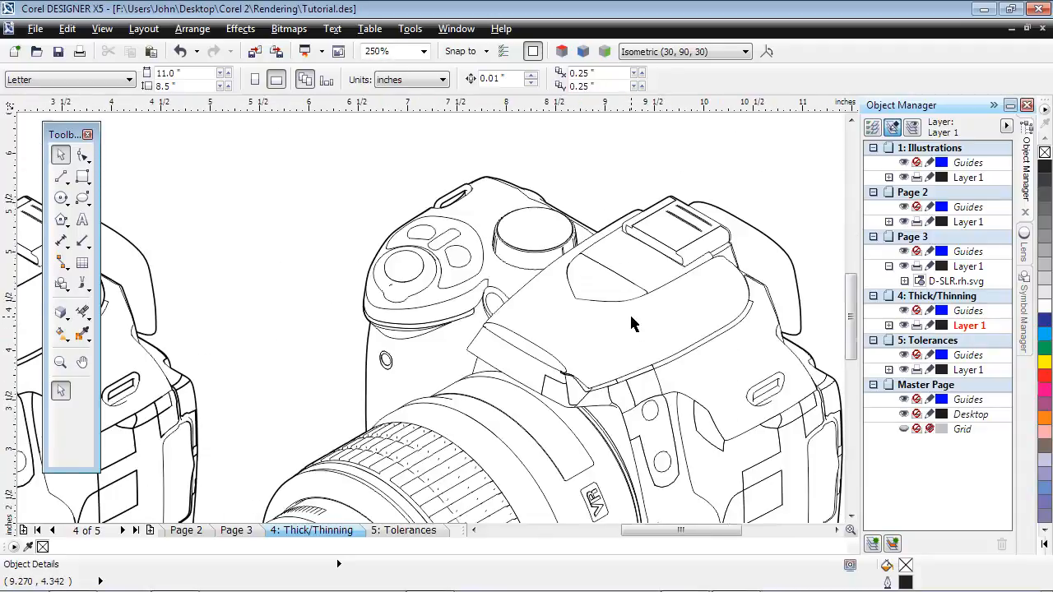
pyautogui.scroll(-3, 632, 323)
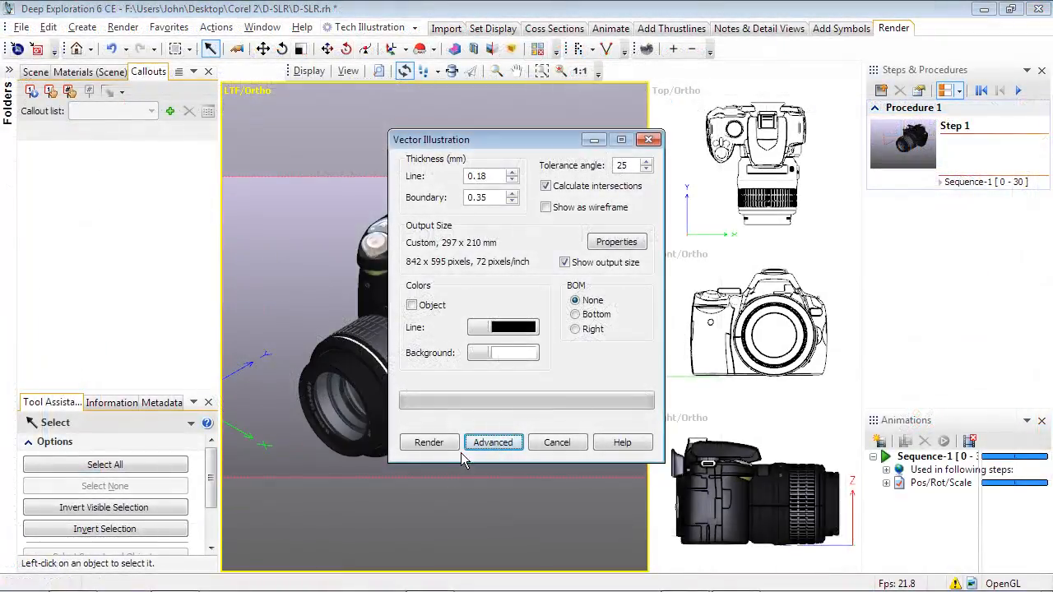
# Step: Switch back to Deep Exploration, set the advanced raster/vector option to Flat color fill, and render the vector illustration
pyautogui.click(492, 442)
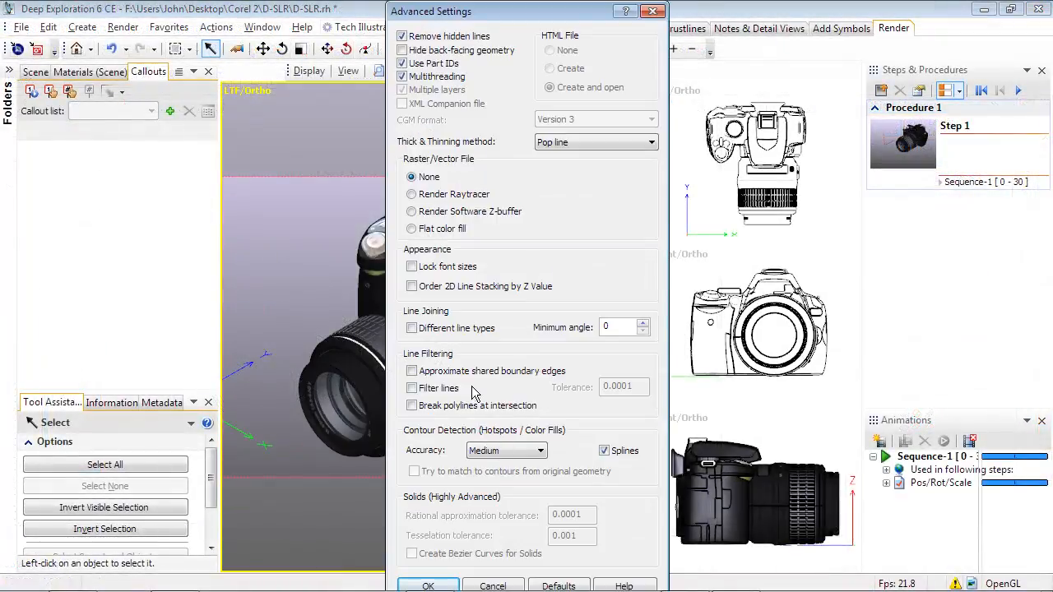
pyautogui.click(412, 229)
pyautogui.click(427, 585)
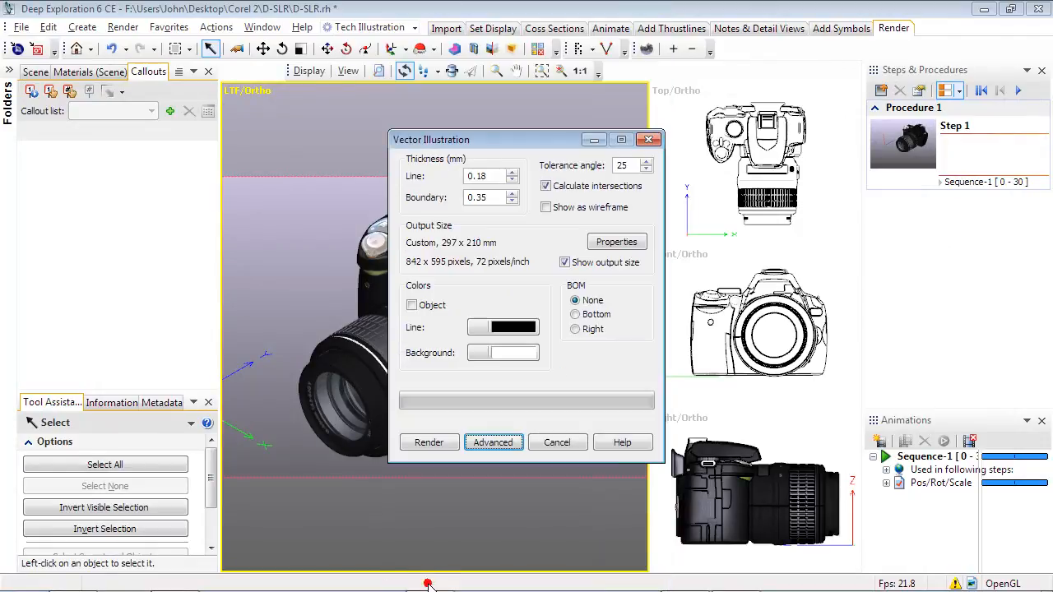
pyautogui.click(429, 442)
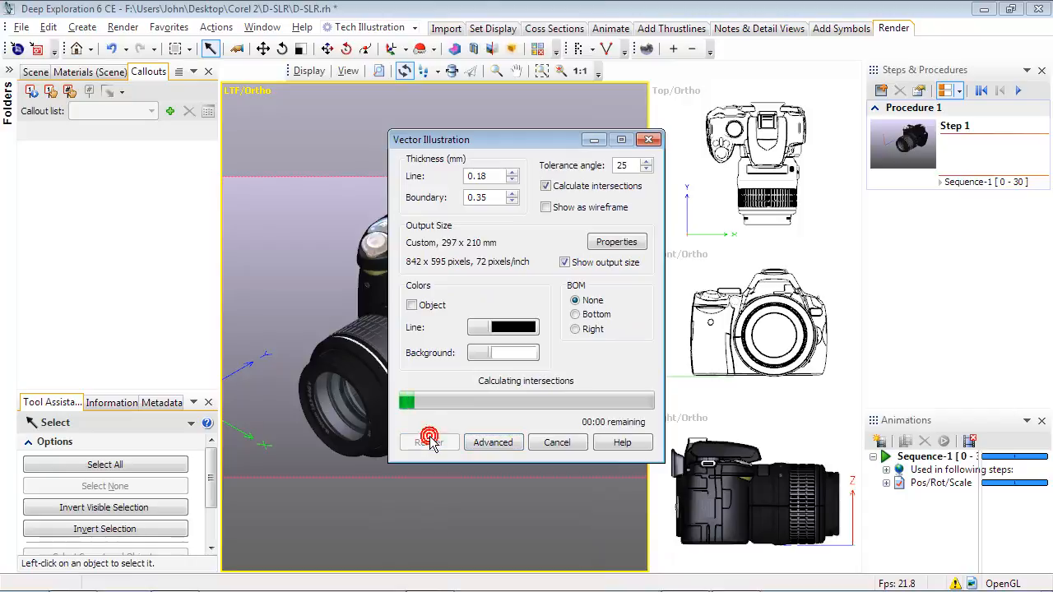